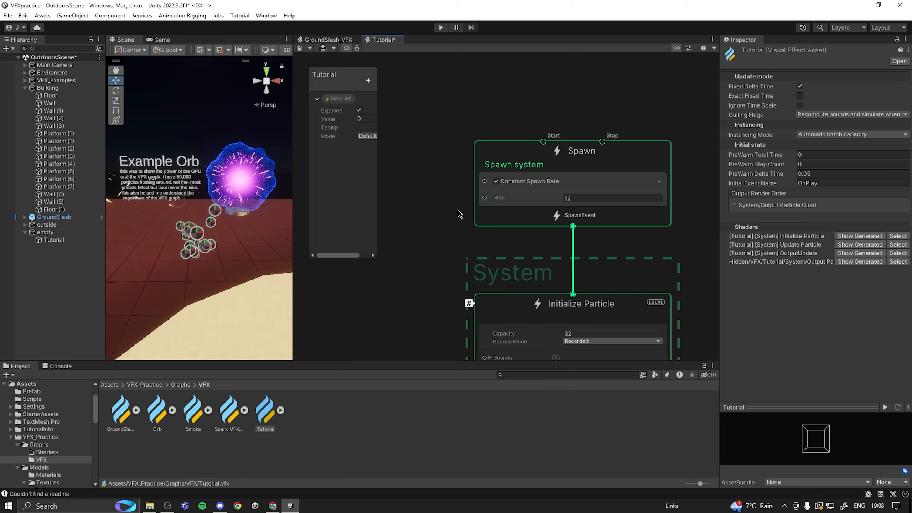
# - Add a Periodic Burst block to the Spawn context below Constant Spawn Rate
pyautogui.scroll(1, 457, 210)
pyautogui.moveTo(508, 129); pyautogui.dragTo(453, 167, button='middle')
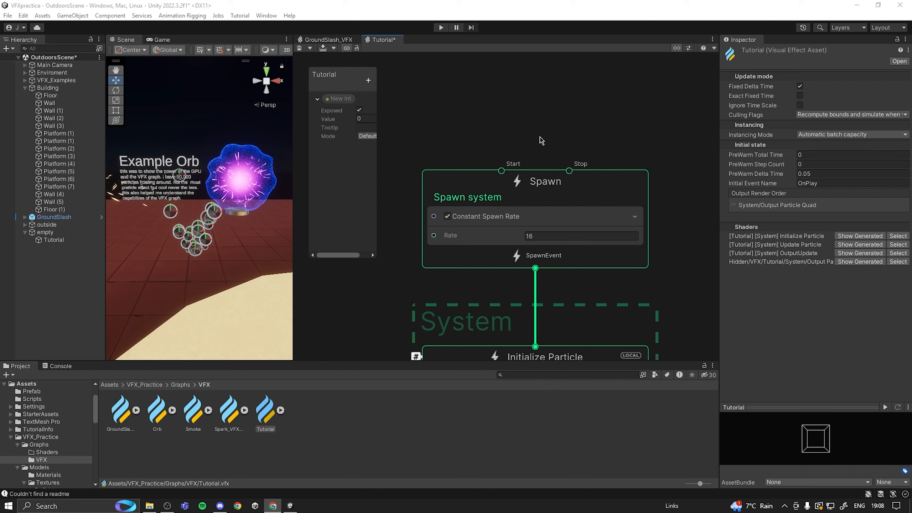
pyautogui.click(538, 124)
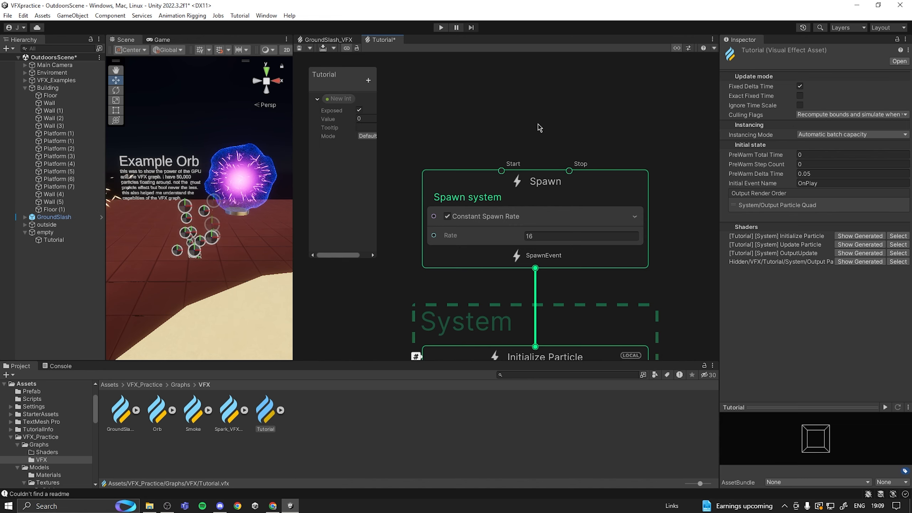
pyautogui.click(615, 188)
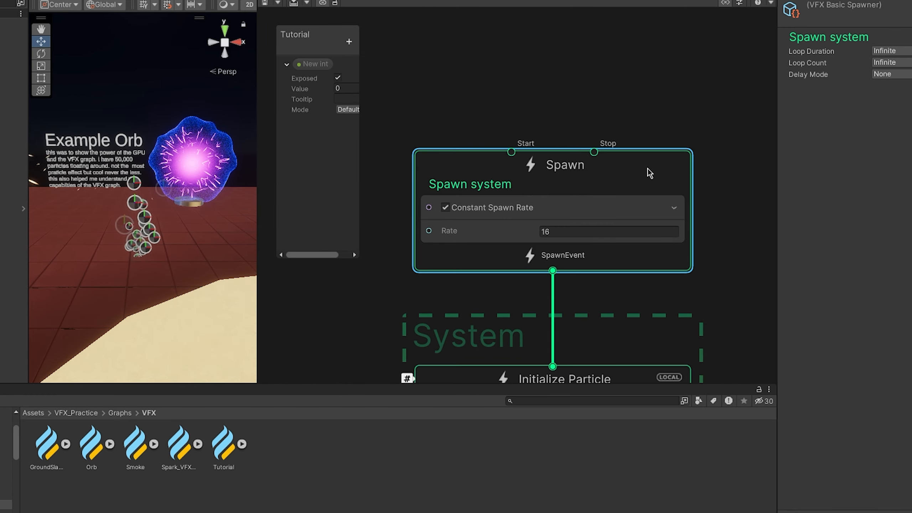
pyautogui.press('space')
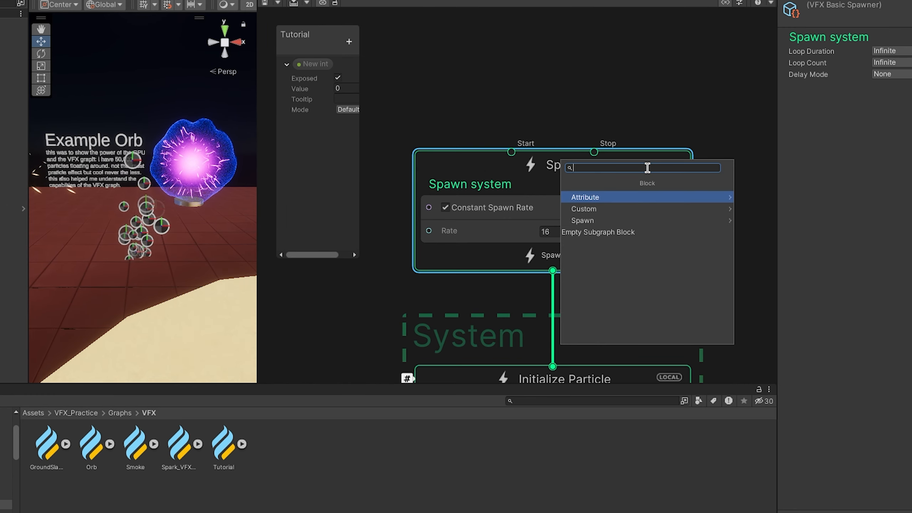
pyautogui.click(623, 219)
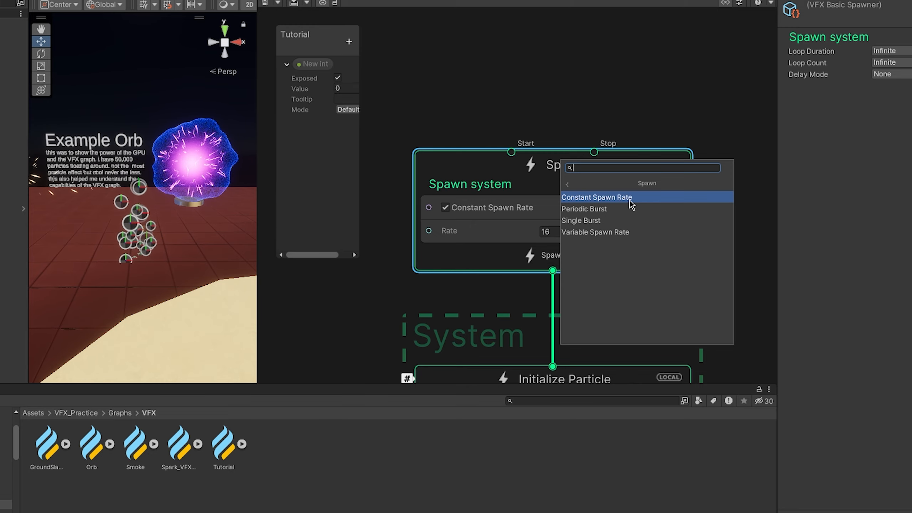
pyautogui.click(604, 208)
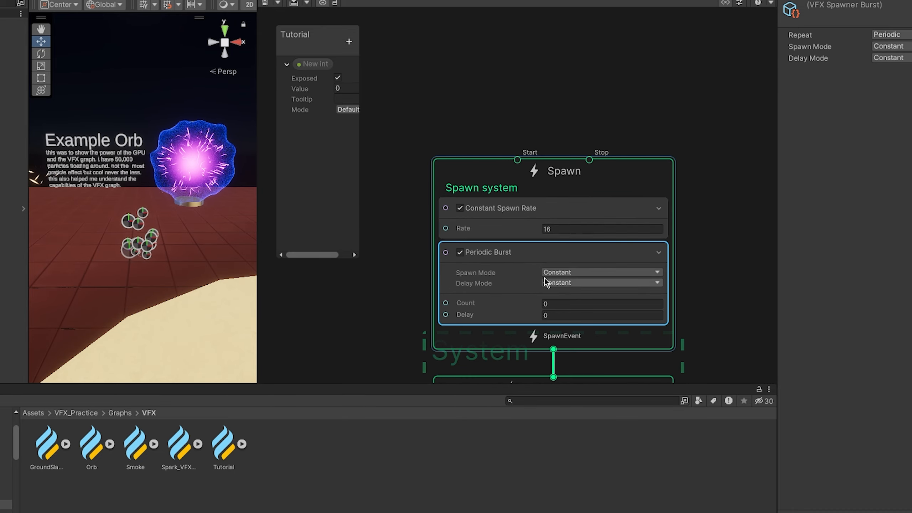
# - Delete the Periodic Burst block from the Spawn context
pyautogui.scroll(2, 622, 275)
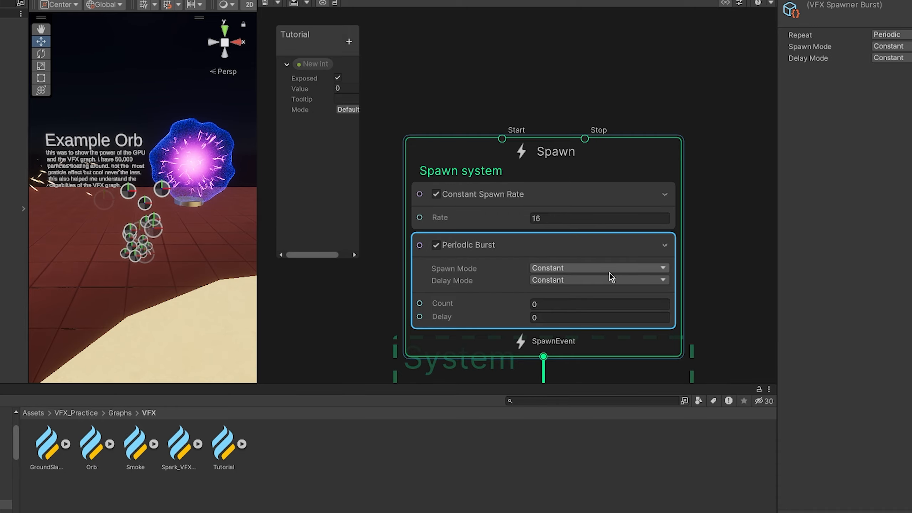
pyautogui.press('Delete')
pyautogui.scroll(-1, 558, 342)
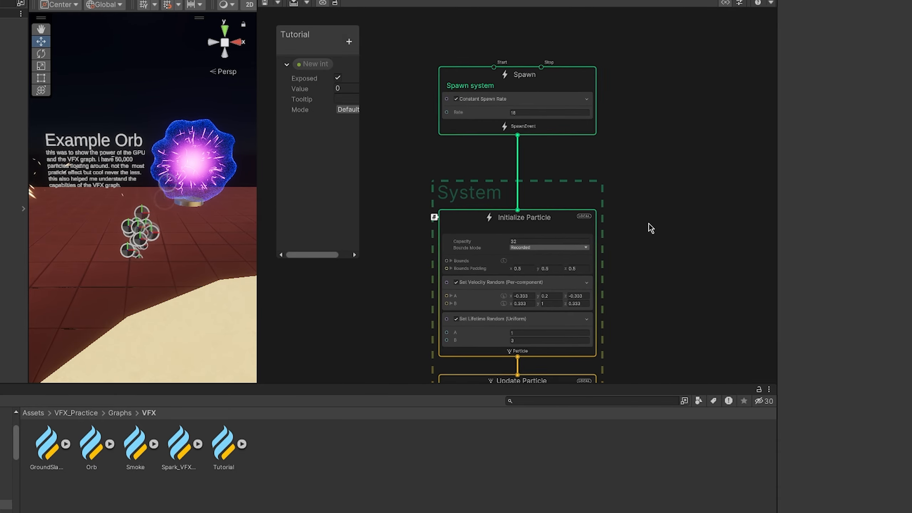
# - Set the X component of A to 2.11 in Initialize Particle's Set Velocity Random block
pyautogui.moveTo(649, 223); pyautogui.dragTo(639, 180, button='middle')
pyautogui.scroll(3, 629, 213)
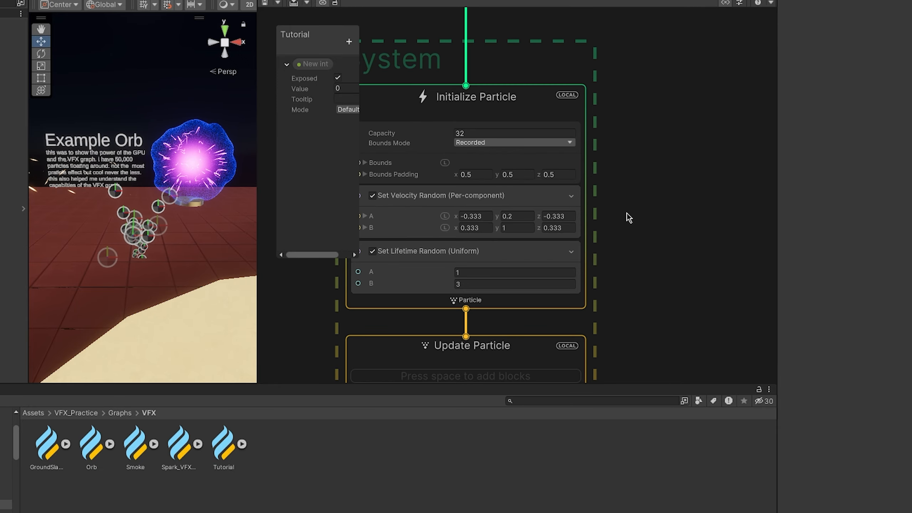
pyautogui.moveTo(617, 211); pyautogui.dragTo(681, 219, button='middle')
pyautogui.scroll(1, 467, 201)
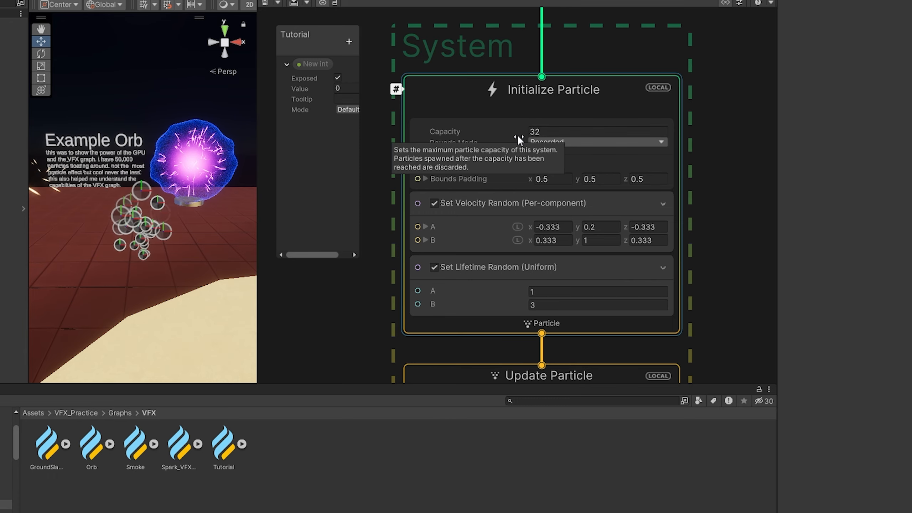
pyautogui.moveTo(518, 135); pyautogui.dragTo(618, 123)
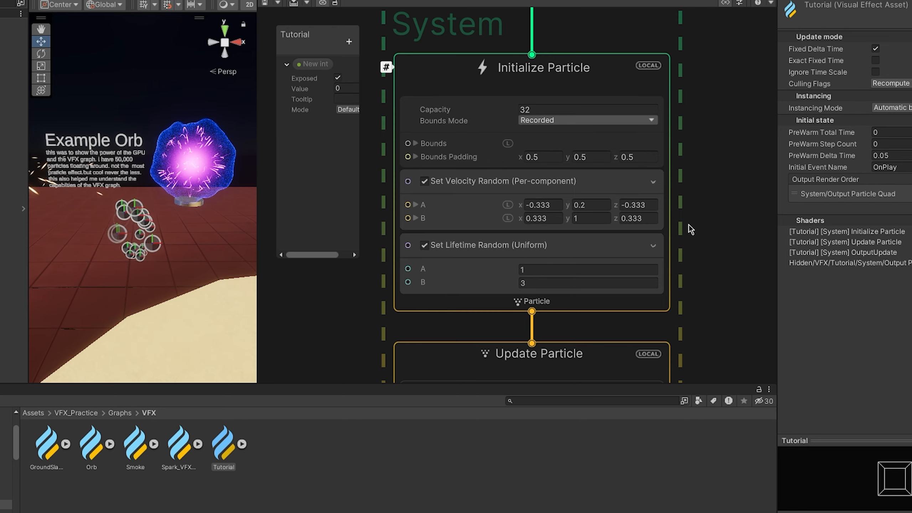
pyautogui.click(497, 186)
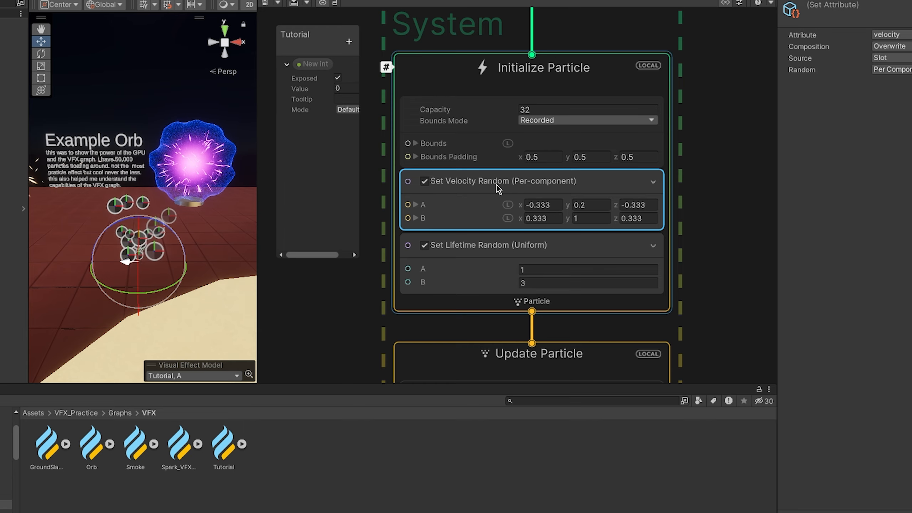
pyautogui.moveTo(522, 203); pyautogui.dragTo(616, 215)
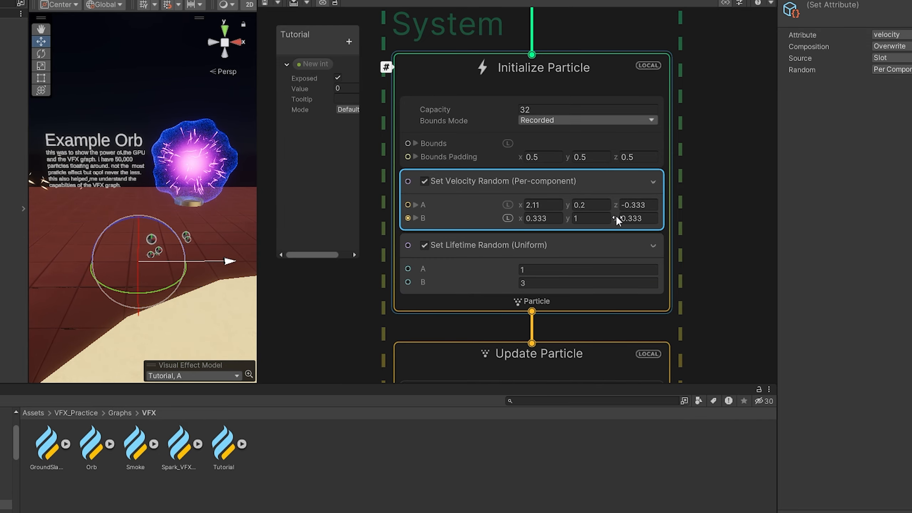
# - Examine the Set Lifetime Random block, the particles in the scene and the Update Particle context
pyautogui.click(583, 276)
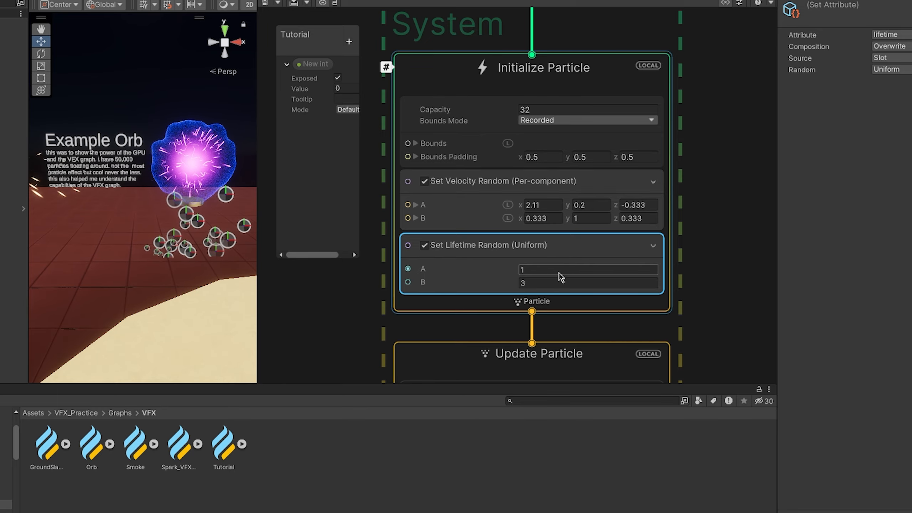
pyautogui.scroll(-2, 241, 243)
pyautogui.moveTo(245, 243); pyautogui.dragTo(197, 243, button='middle')
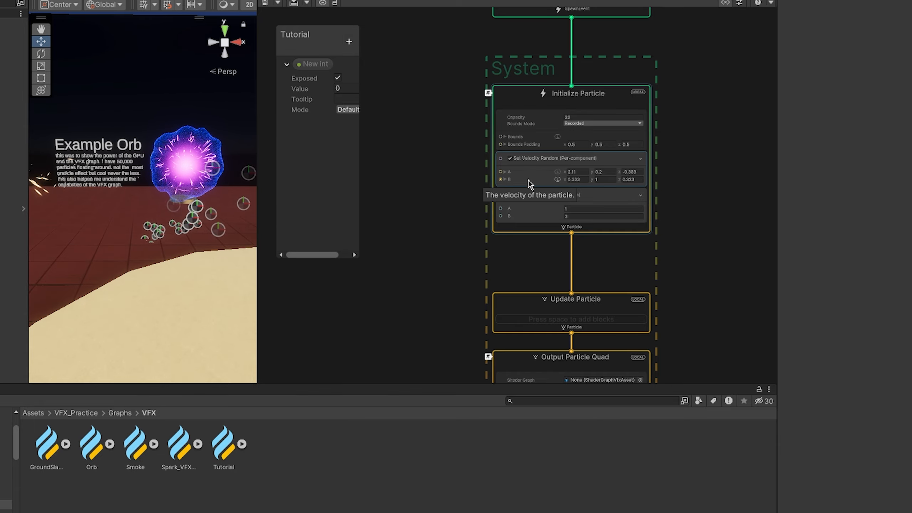
pyautogui.scroll(-2, 528, 180)
pyautogui.moveTo(612, 268); pyautogui.dragTo(621, 189, button='middle')
pyautogui.scroll(2, 620, 190)
pyautogui.click(585, 192)
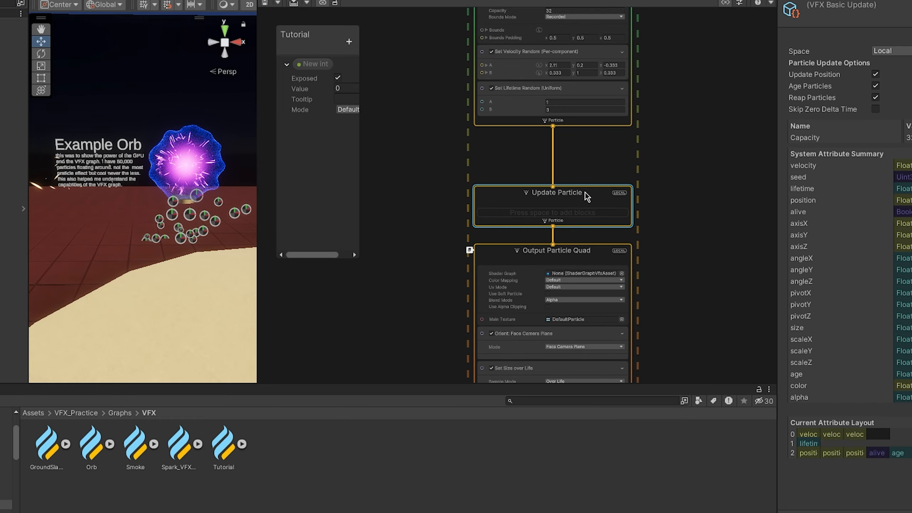
pyautogui.press('f')
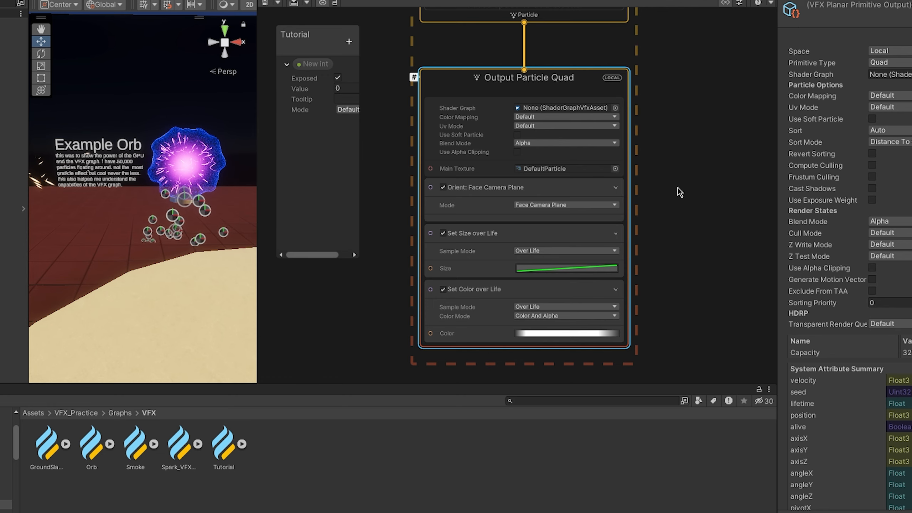
# - Review the available orientation modes of the Orient block in Output Particle Quad, keeping Face Camera Plane
pyautogui.click(564, 187)
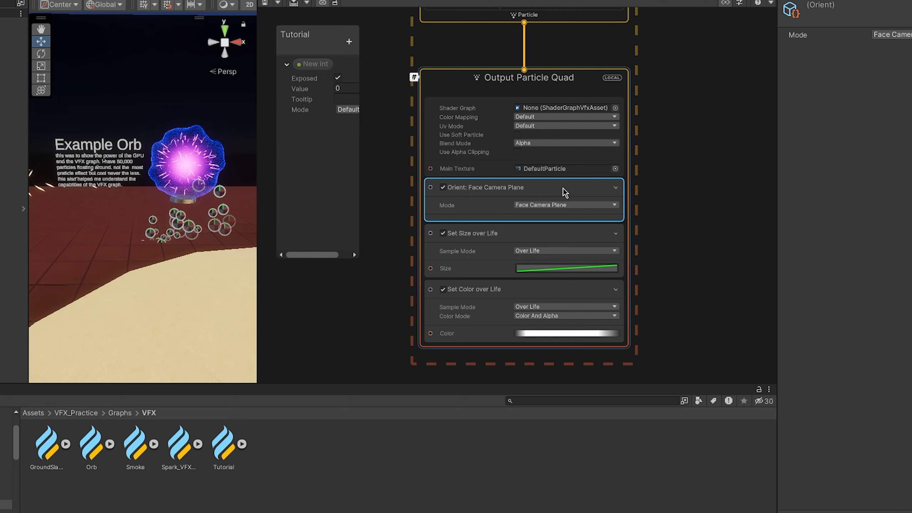
pyautogui.click(548, 205)
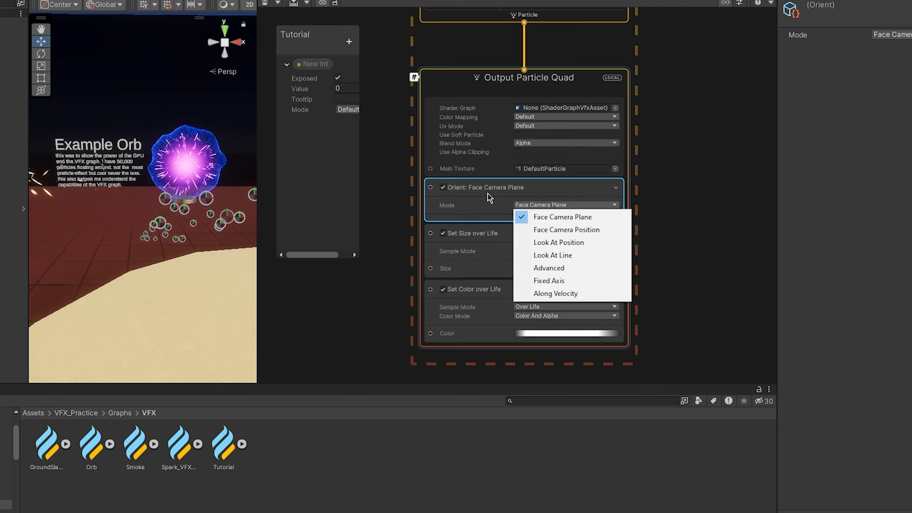
pyautogui.click(548, 191)
pyautogui.click(553, 204)
pyautogui.click(524, 186)
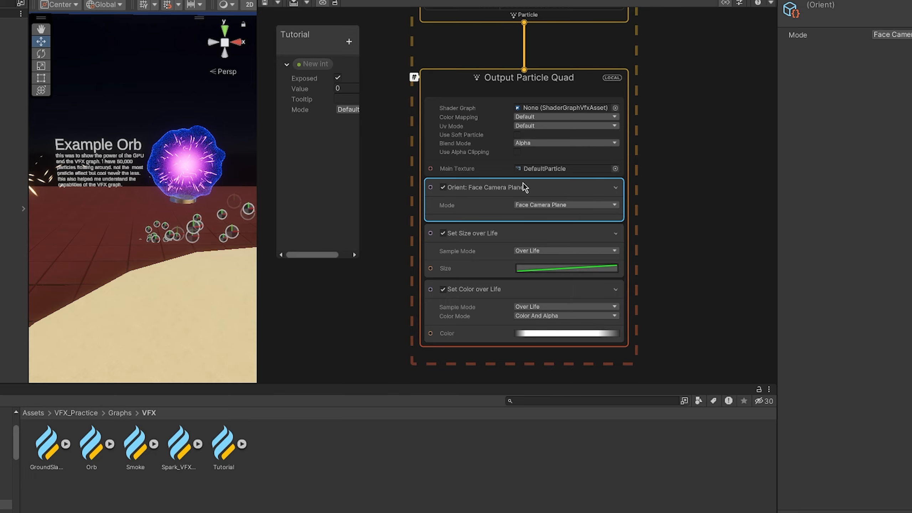
# - Inspect the color gradient of the Set Color over Life block and close its gradient editor
pyautogui.click(556, 333)
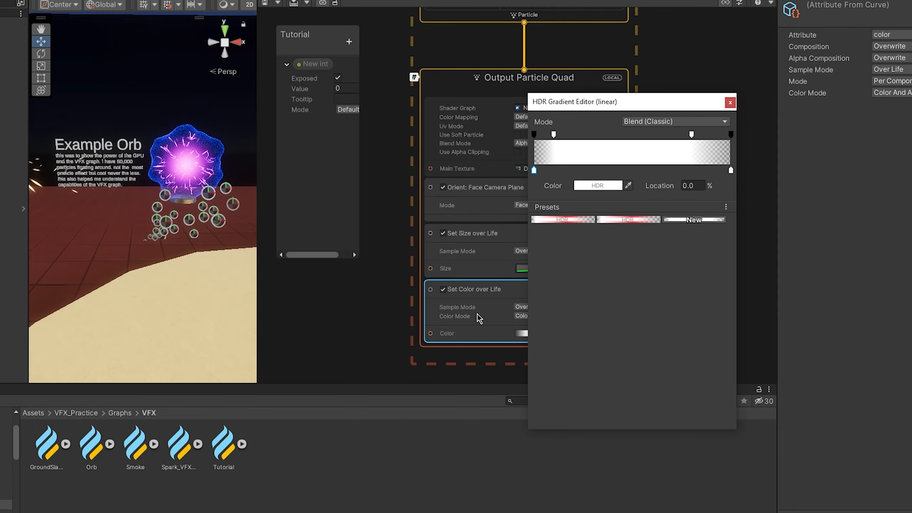
pyautogui.click(730, 102)
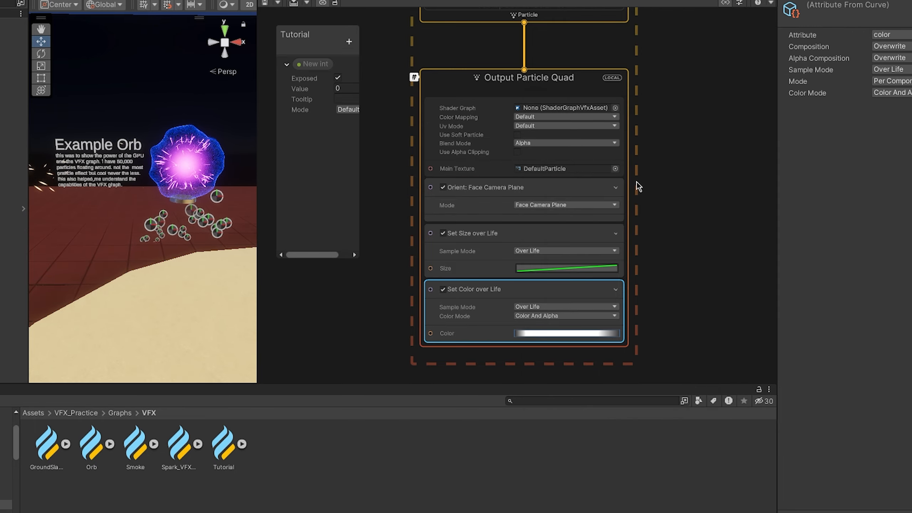
pyautogui.click(558, 332)
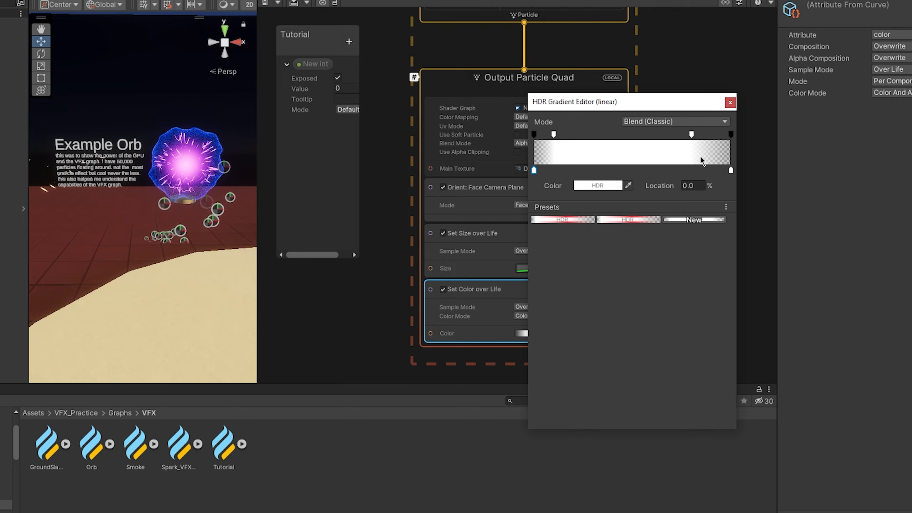
pyautogui.click(729, 104)
# - Inspect the size curve of the Set Size over Life block and the Shader Graph slot of Output Particle Quad
pyautogui.click(521, 245)
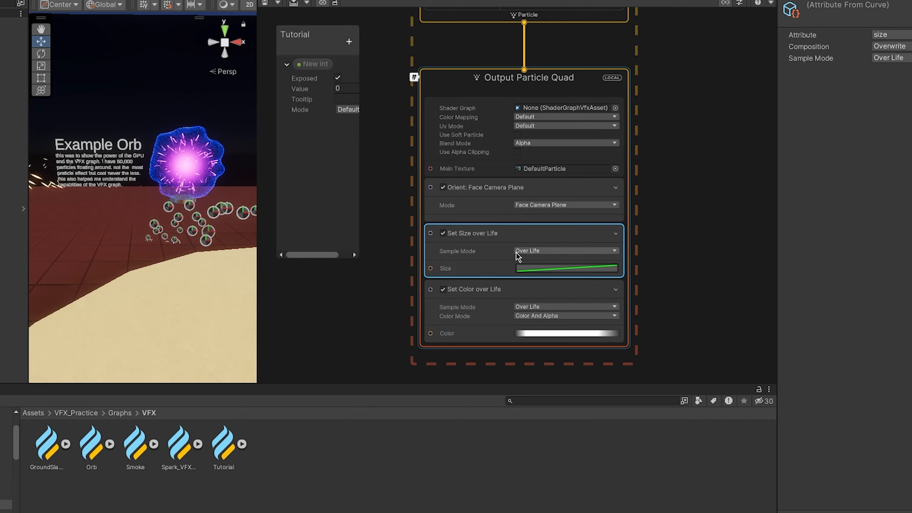
pyautogui.click(533, 268)
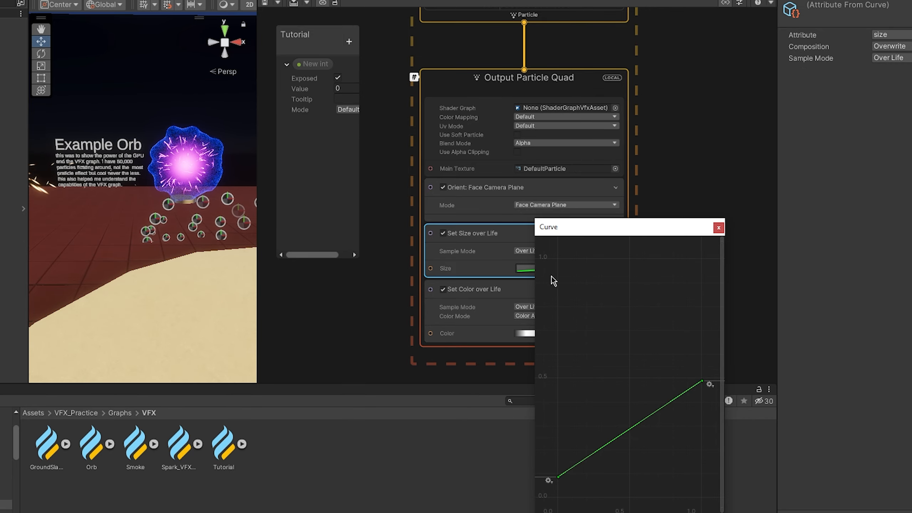
pyautogui.scroll(-1, 617, 416)
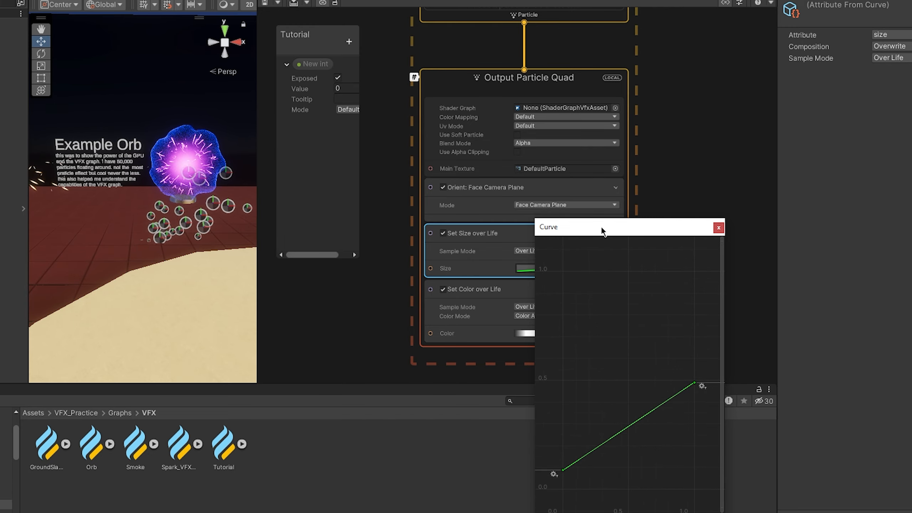
pyautogui.moveTo(601, 226); pyautogui.dragTo(638, 90)
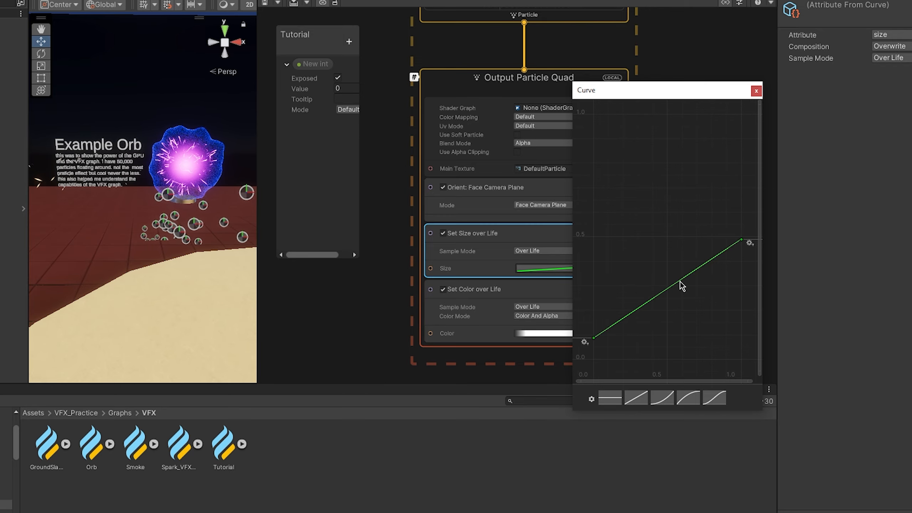
pyautogui.click(557, 106)
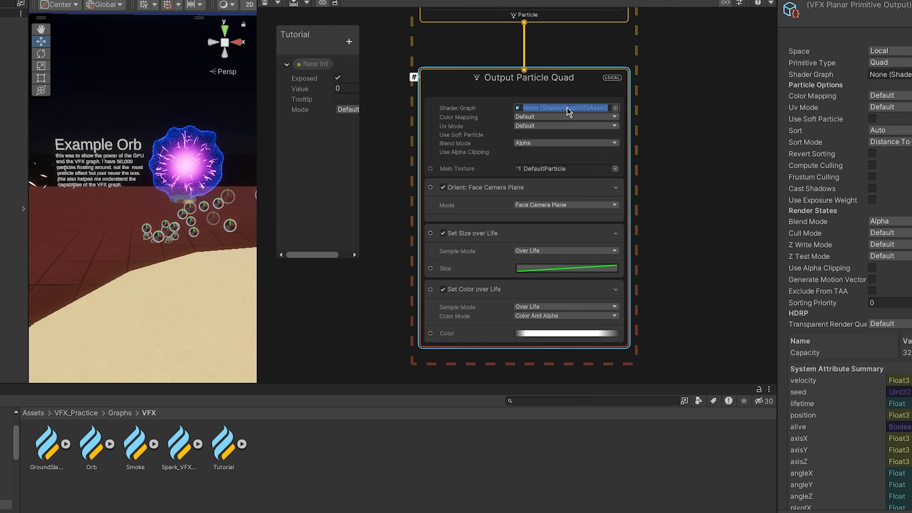
pyautogui.click(698, 232)
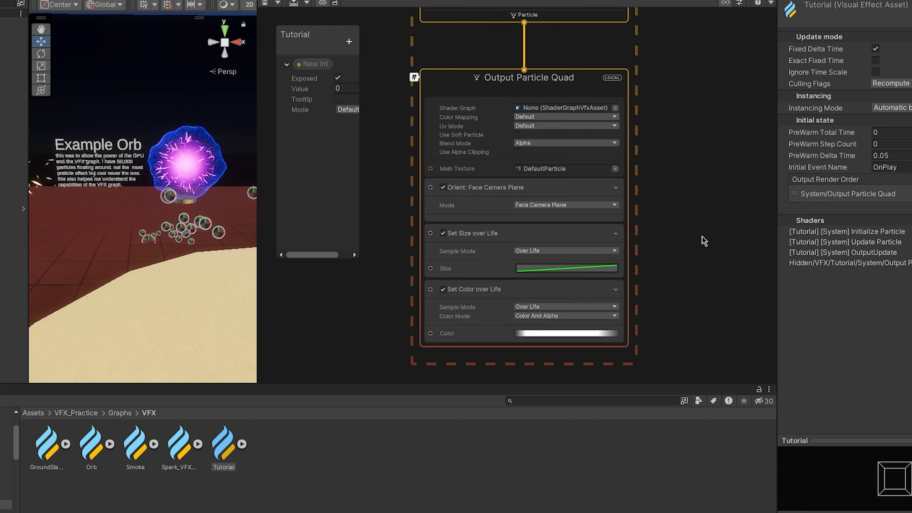
# - Open the Spark_VFX_Graph asset and set its exposed SparkRate value to 6.2
pyautogui.click(186, 441)
pyautogui.doubleClick(185, 441)
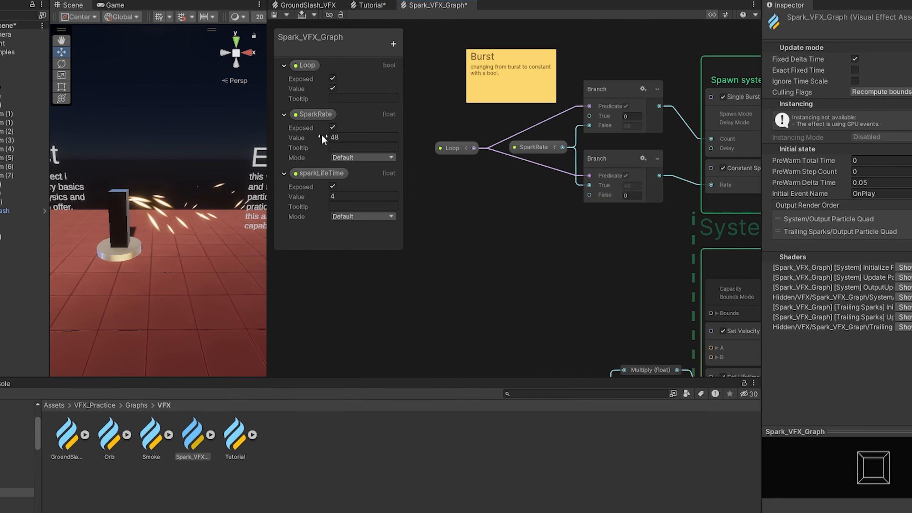
pyautogui.moveTo(327, 137); pyautogui.dragTo(213, 145)
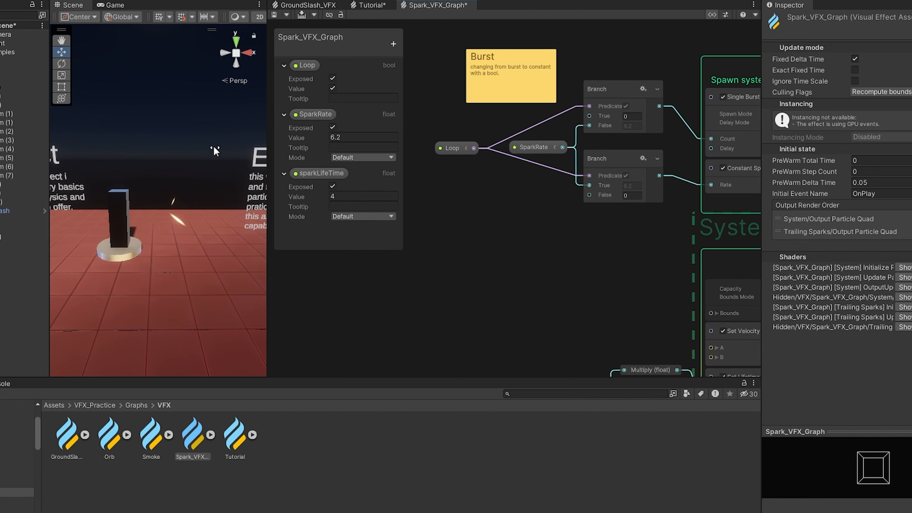
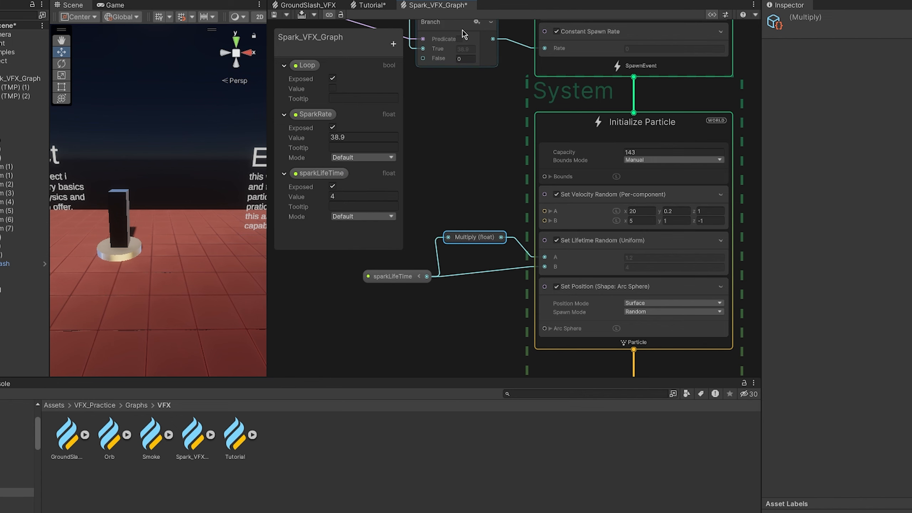
# - Enable the exposed Loop value and set SparkRate to 260.6, reviewing the Constant Spawn Rate block it feeds
pyautogui.scroll(-1, 483, 128)
pyautogui.moveTo(483, 127); pyautogui.dragTo(510, 214, button='middle')
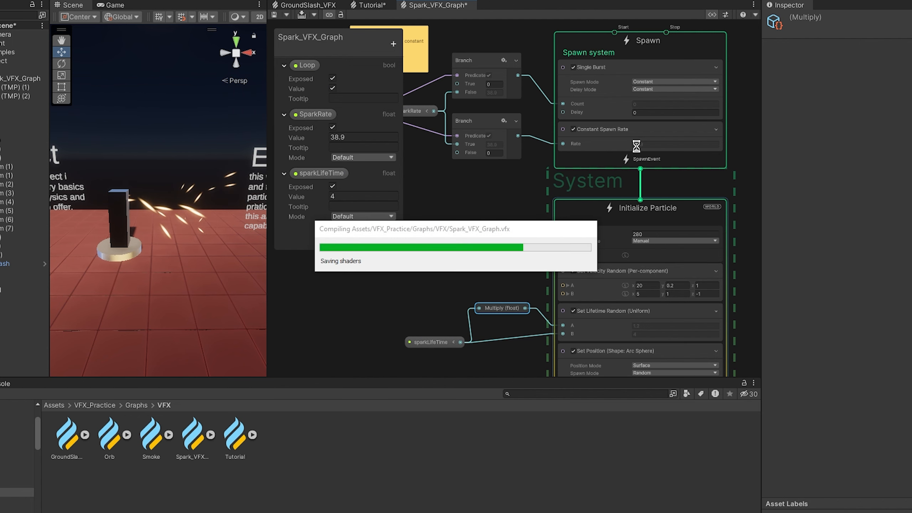
pyautogui.scroll(1, 651, 218)
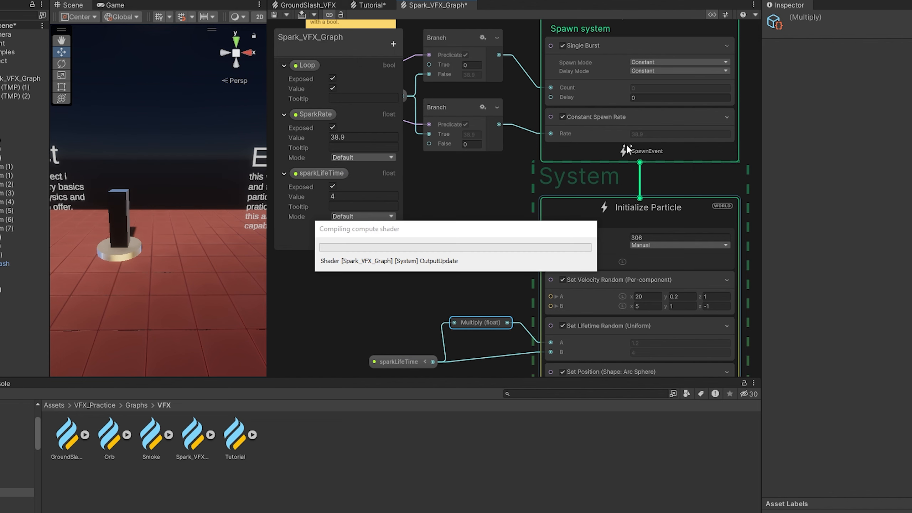
pyautogui.click(554, 151)
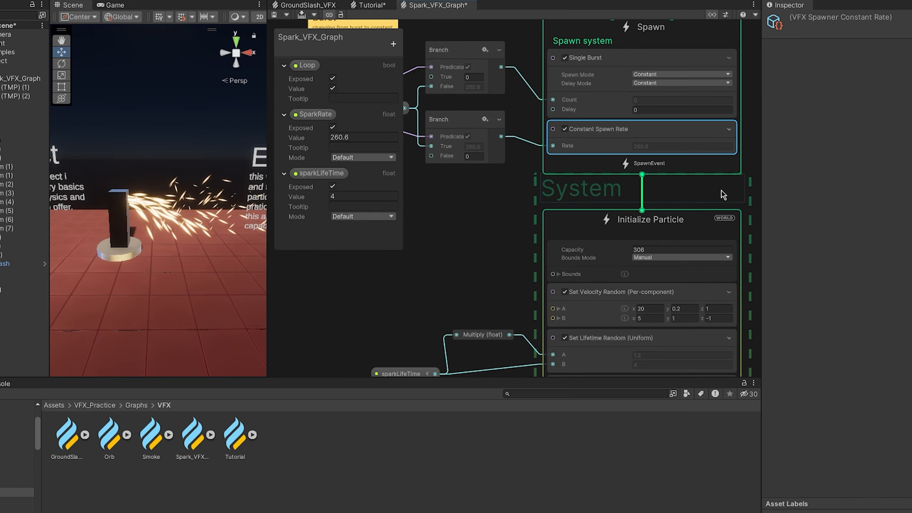
# - Lower the Initialize Particle capacity to 179 and set the exposed SparkRate value to 126.6
pyautogui.click(614, 252)
pyautogui.moveTo(610, 251); pyautogui.dragTo(613, 251)
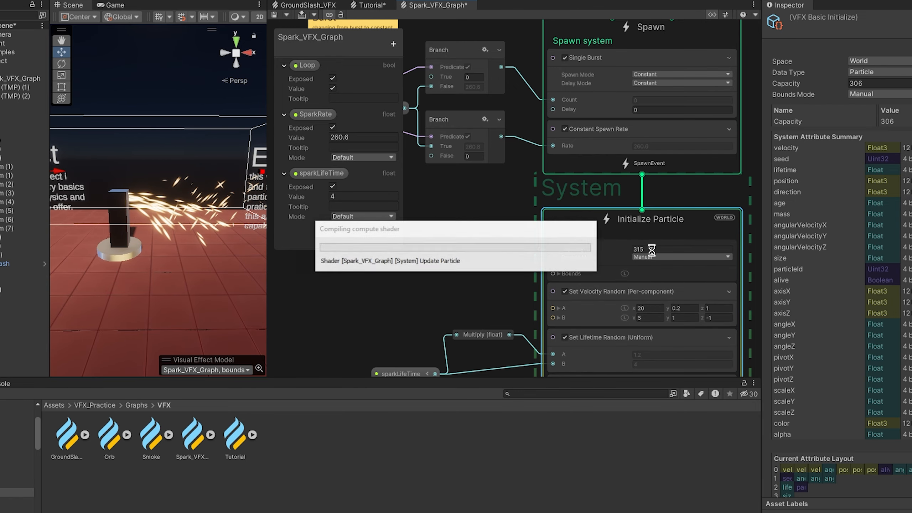
pyautogui.click(481, 255)
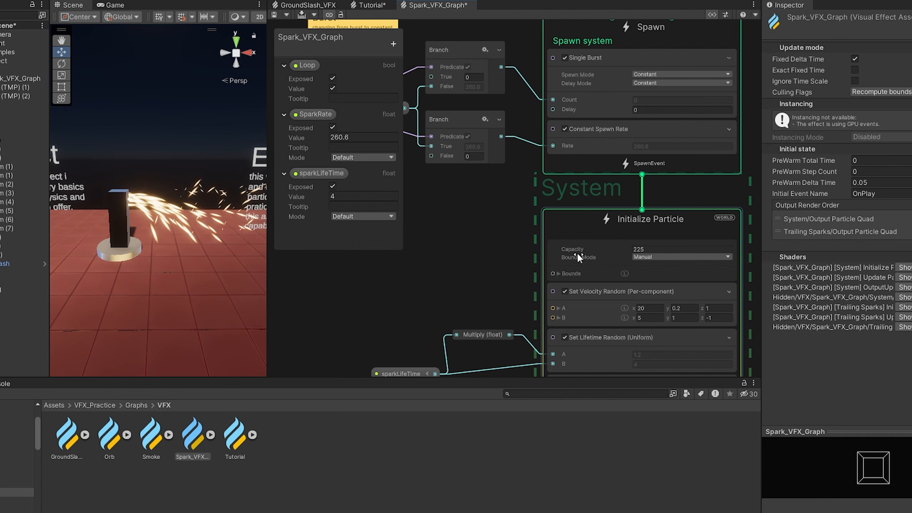
pyautogui.moveTo(359, 271); pyautogui.dragTo(313, 271)
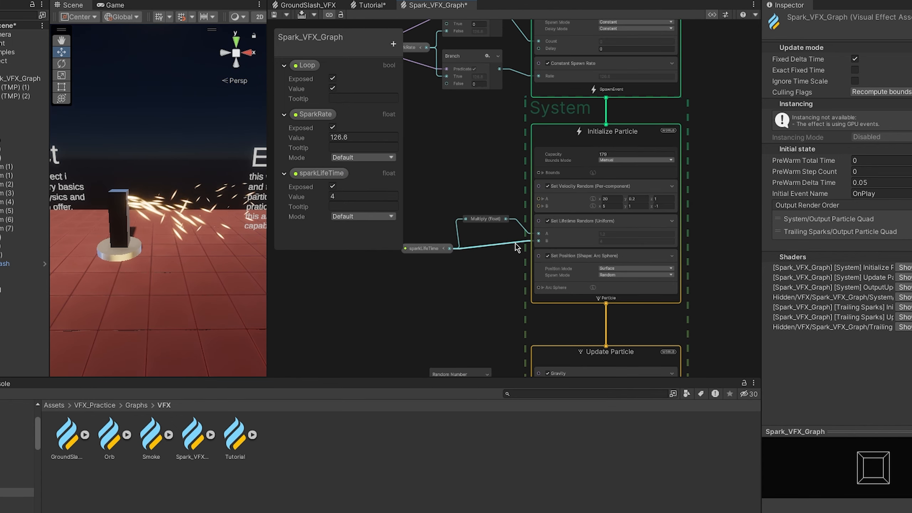
# - Try moving the arc sphere of the Set Position block sideways in the scene, away from the pillar
pyautogui.scroll(2, 516, 248)
pyautogui.click(605, 171)
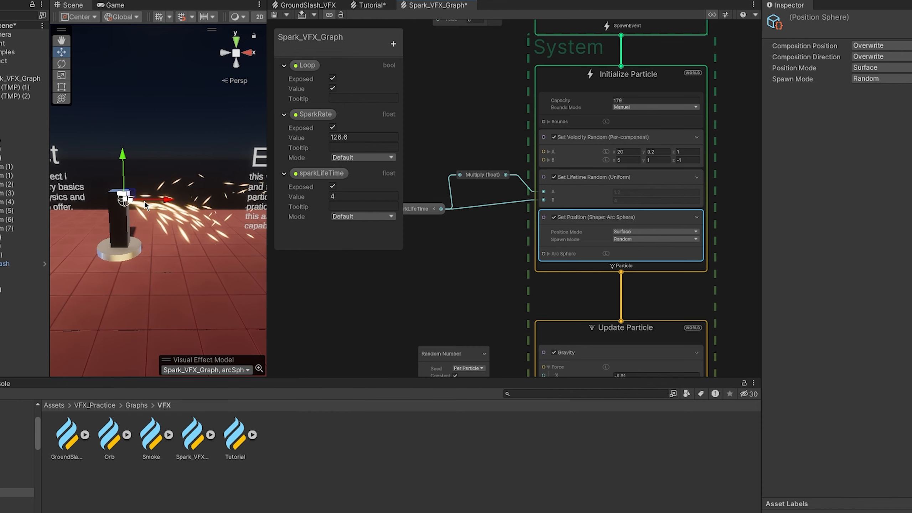
pyautogui.moveTo(176, 200); pyautogui.dragTo(200, 202)
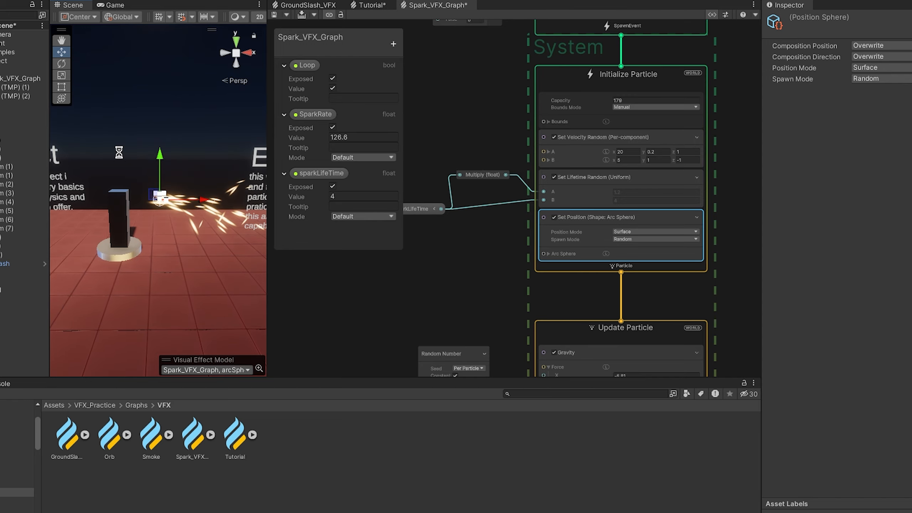
pyautogui.click(171, 197)
pyautogui.scroll(5, 145, 198)
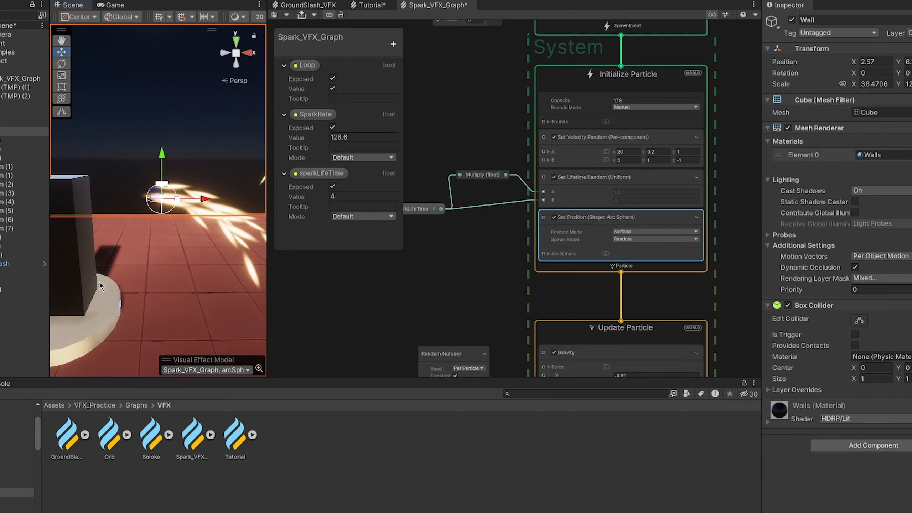
pyautogui.scroll(-5, 190, 208)
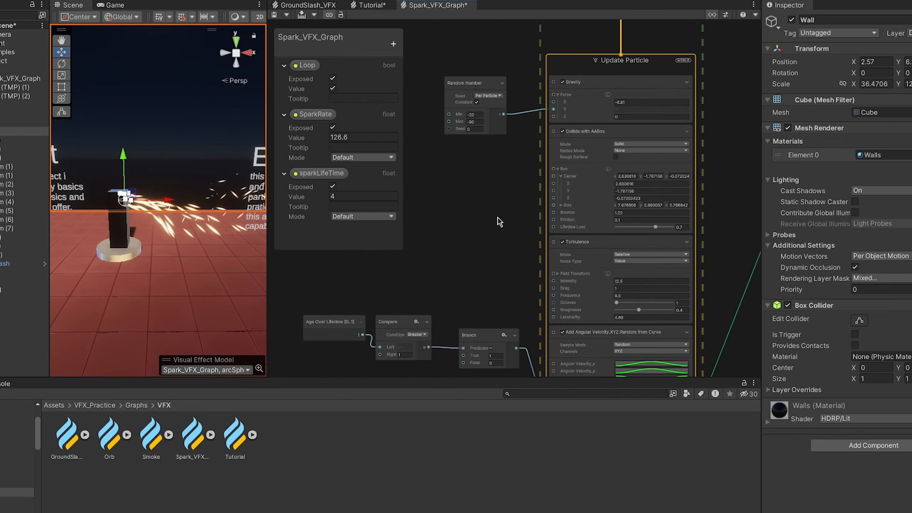
# - Examine the Random Number node that drives the Y force of the Gravity block in Update Particle
pyautogui.moveTo(498, 217)
pyautogui.mouseDown(button='middle')
pyautogui.moveTo(502, 177)
pyautogui.moveTo(502, 202)
pyautogui.mouseUp(button='middle')
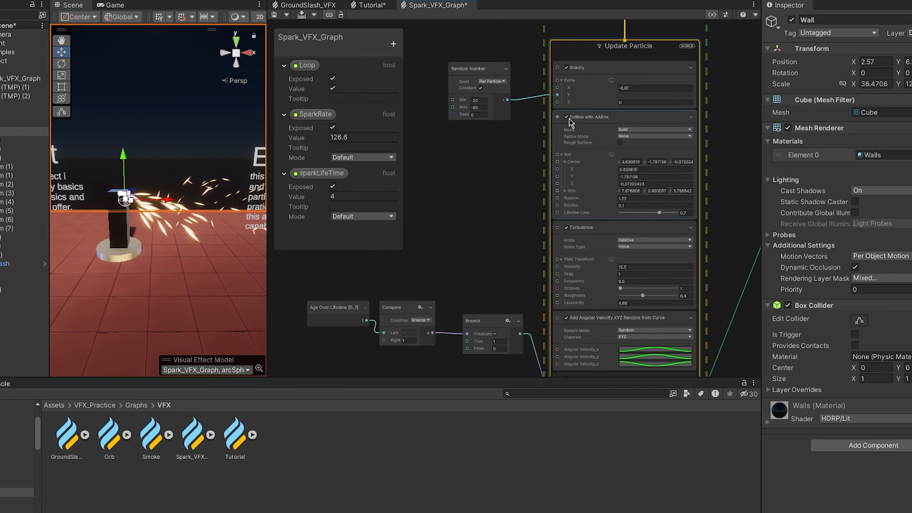
pyautogui.scroll(1, 497, 124)
pyautogui.moveTo(523, 138); pyautogui.dragTo(511, 181, button='middle')
pyautogui.click(465, 110)
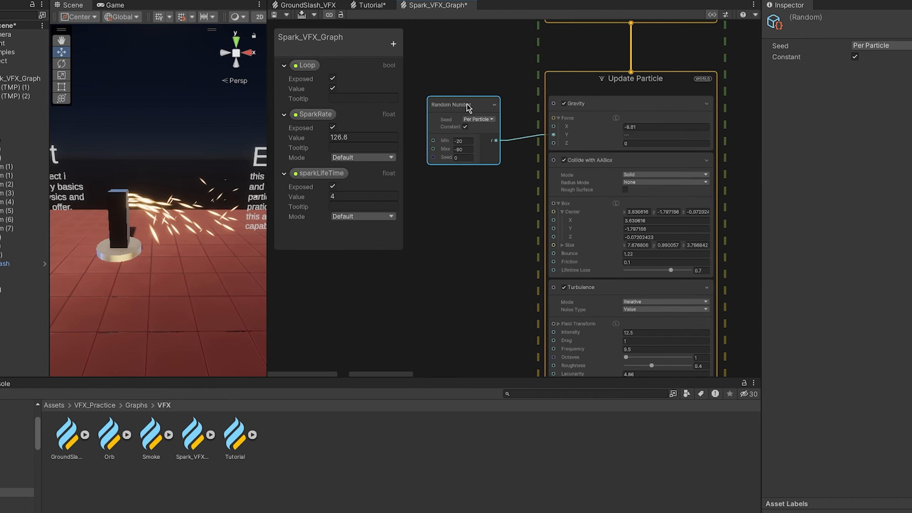
pyautogui.click(622, 136)
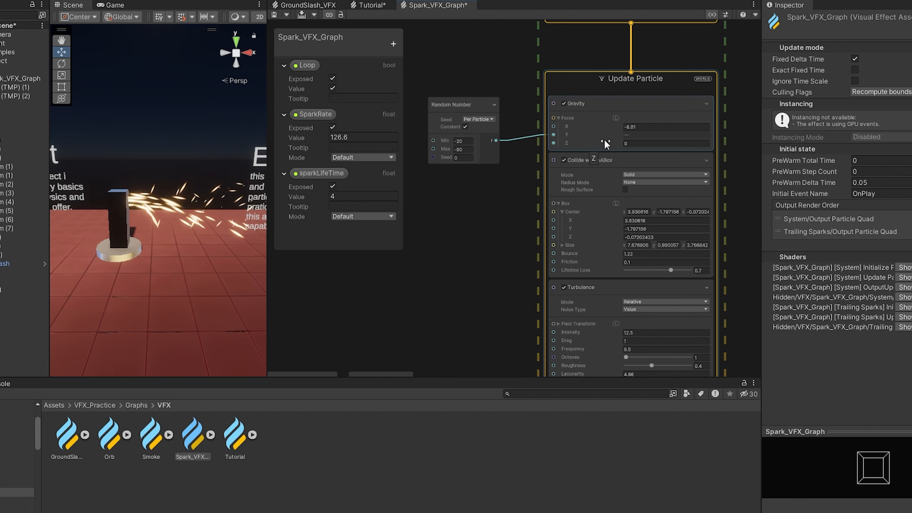
# - Inspect the collision box of the Collide with AABox block in the scene and the settings of the Turbulence block
pyautogui.click(613, 175)
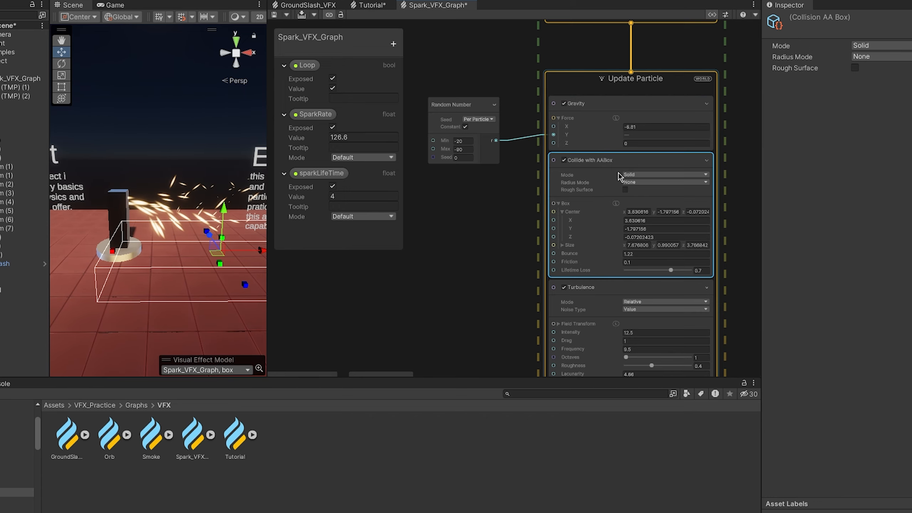
pyautogui.moveTo(198, 296); pyautogui.dragTo(164, 296, button='middle')
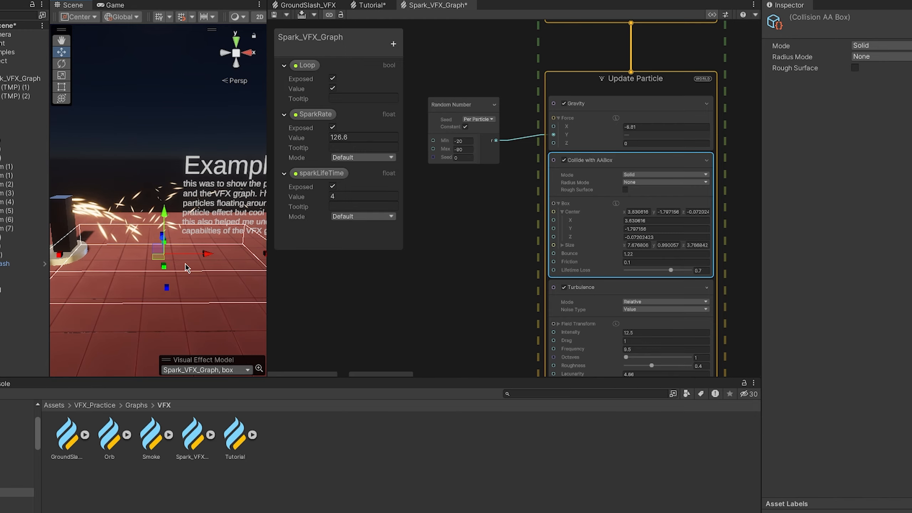
pyautogui.scroll(2, 140, 296)
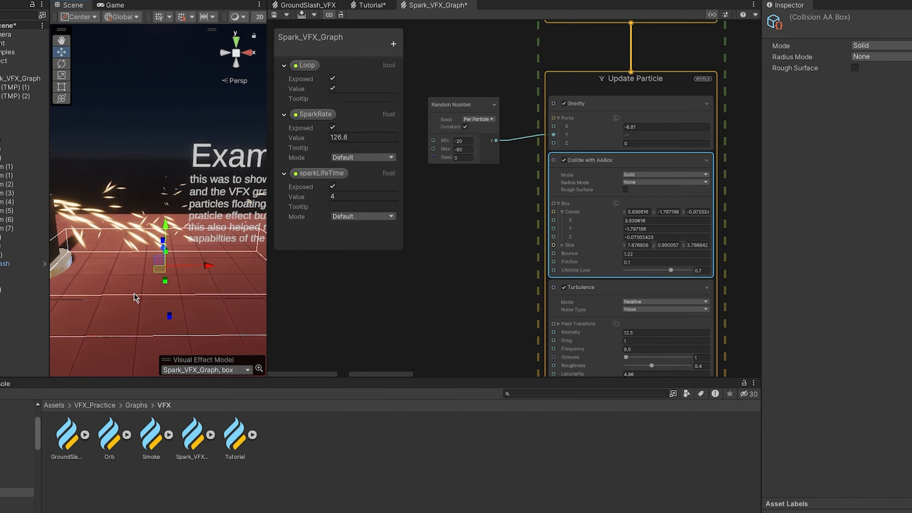
pyautogui.moveTo(597, 288); pyautogui.dragTo(593, 220, button='middle')
pyautogui.click(593, 220)
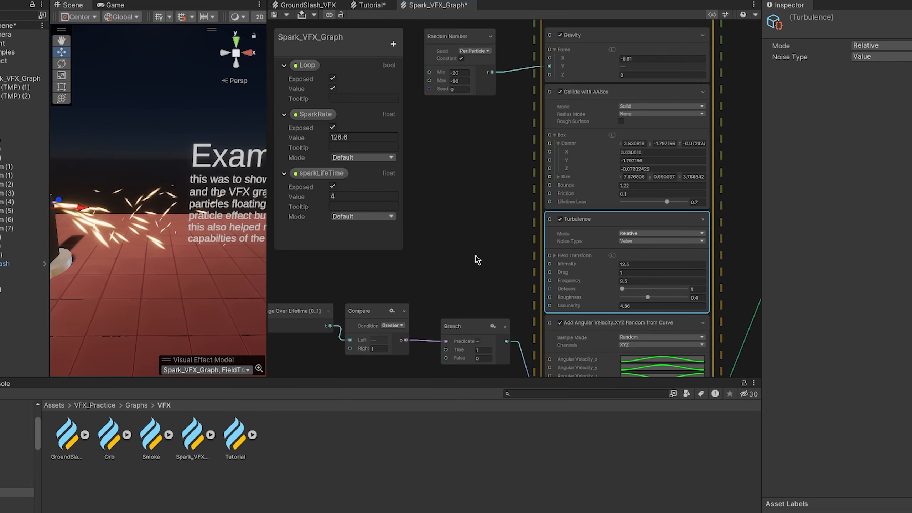
# - Inspect the size curve of the Set Size over Life block in Update Particle and compare it with the sparks
pyautogui.scroll(-2, 535, 256)
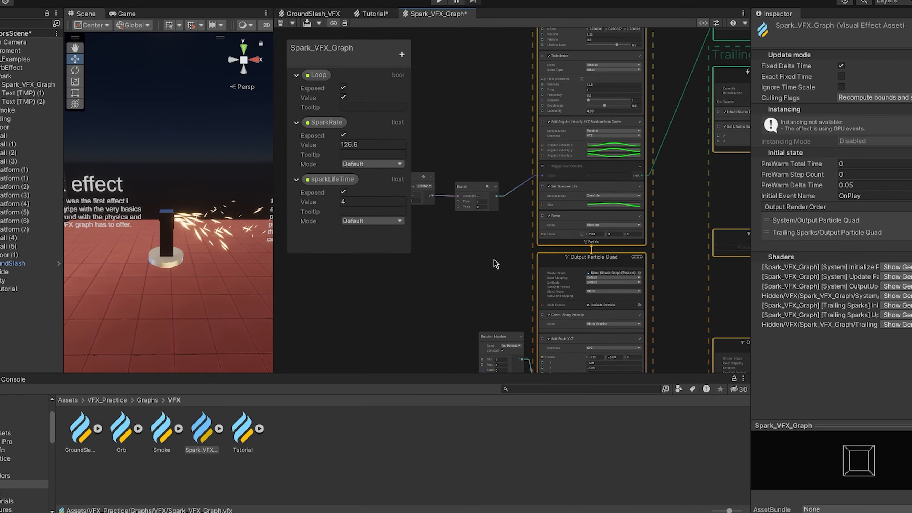
pyautogui.scroll(4, 539, 203)
pyautogui.click(534, 197)
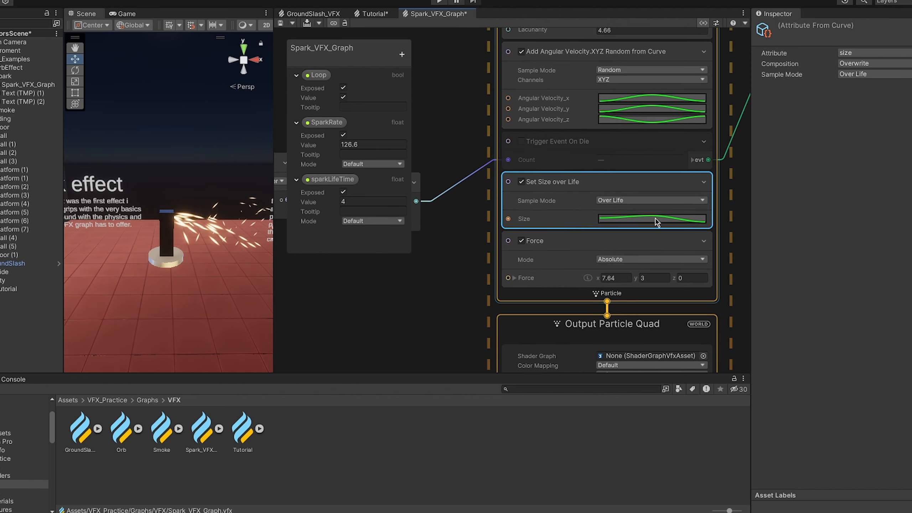
pyautogui.click(655, 219)
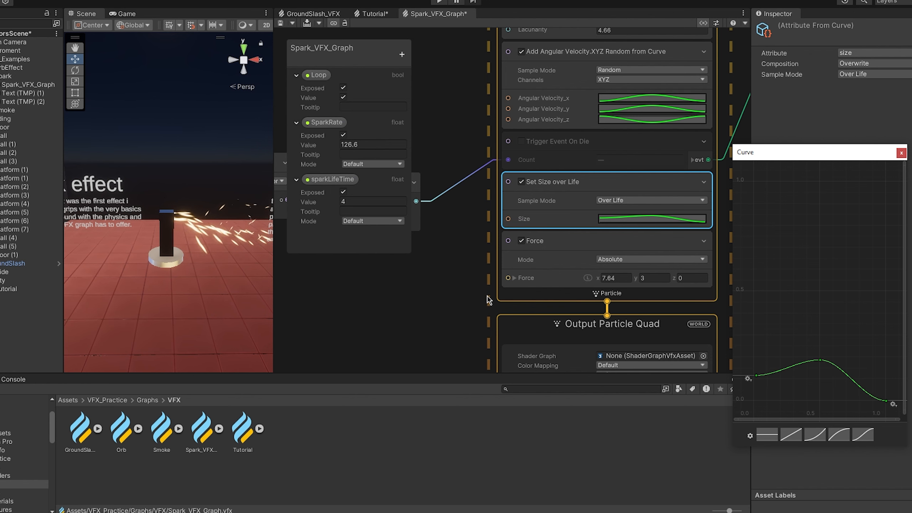
pyautogui.click(902, 153)
pyautogui.moveTo(213, 222); pyautogui.dragTo(146, 230, button='middle')
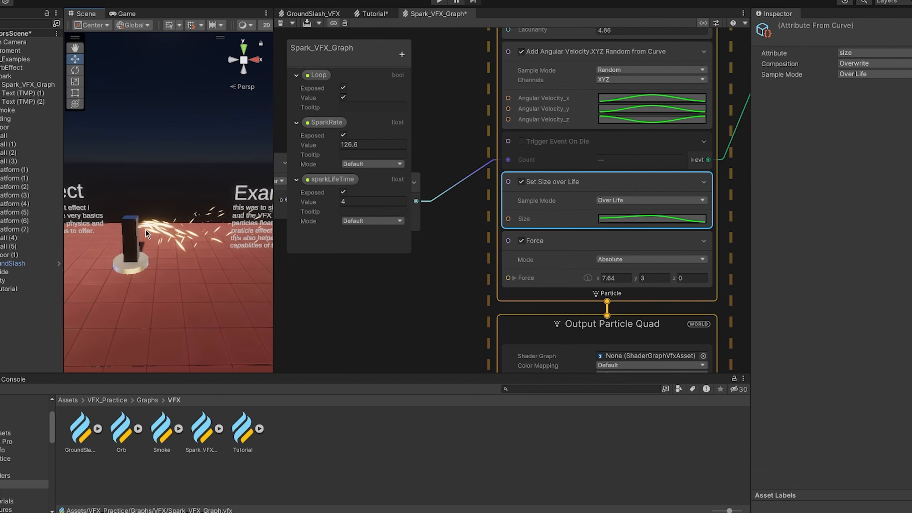
pyautogui.scroll(3, 143, 231)
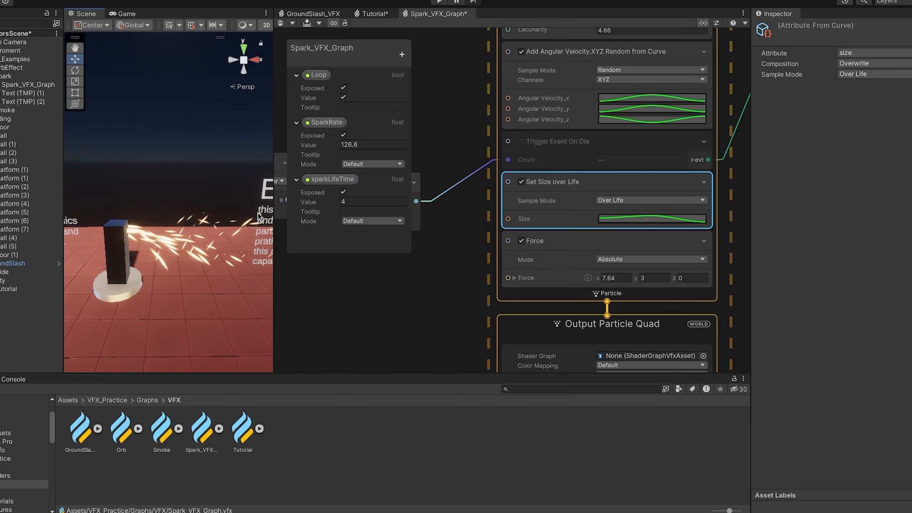
# - Try X force values up to 245.8 in the Force block of Update Particle and restore X to 7.64
pyautogui.click(550, 248)
pyautogui.scroll(-3, 348, 298)
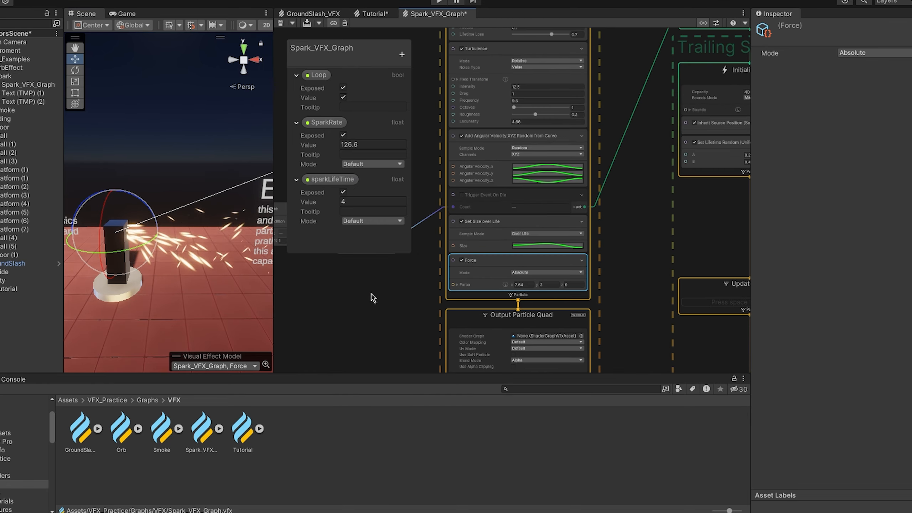
pyautogui.moveTo(373, 298); pyautogui.dragTo(431, 283, button='middle')
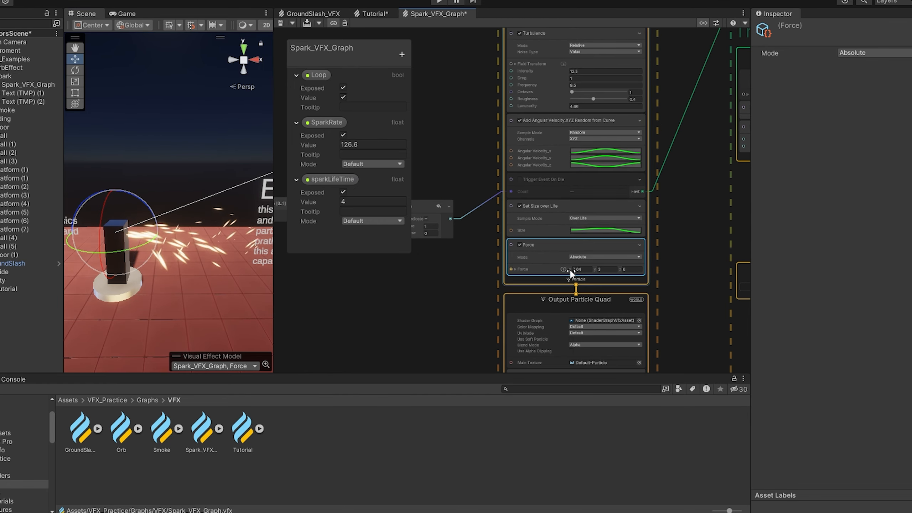
pyautogui.moveTo(571, 269); pyautogui.dragTo(743, 255)
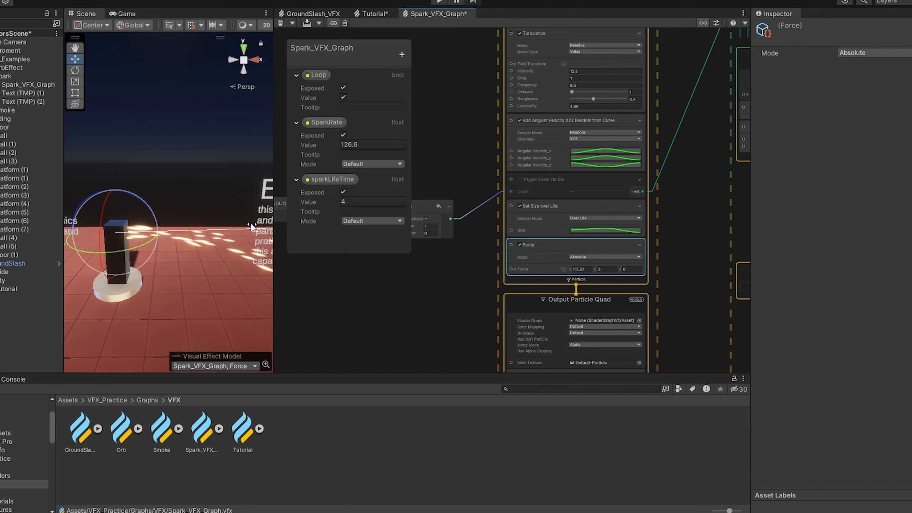
pyautogui.moveTo(251, 227); pyautogui.dragTo(894, 270)
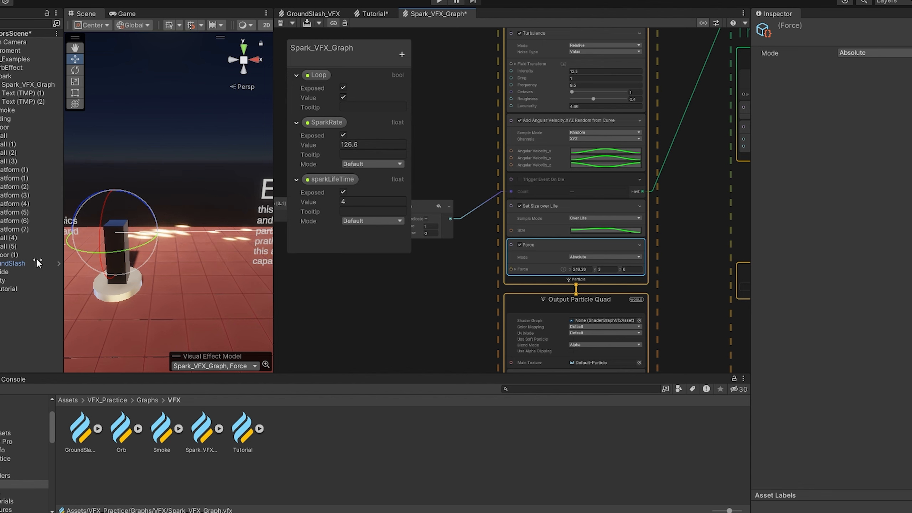
pyautogui.moveTo(37, 258); pyautogui.dragTo(60, 245)
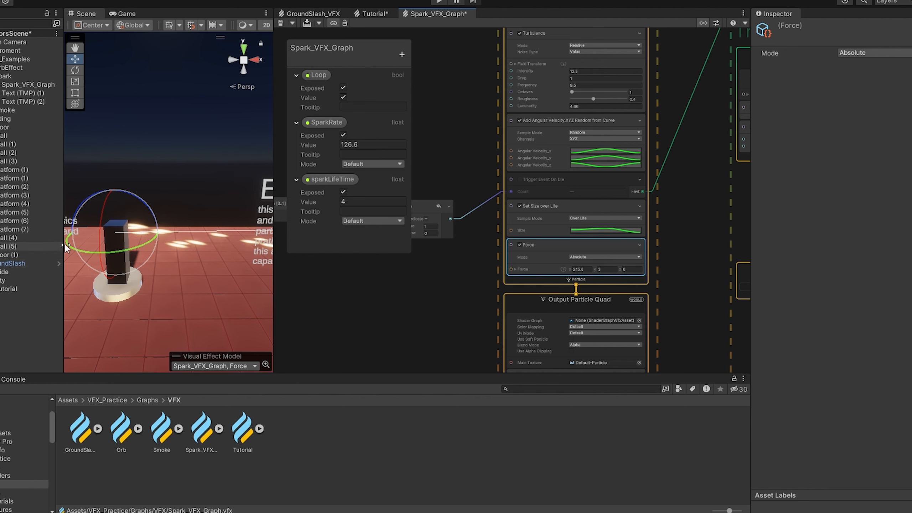
pyautogui.moveTo(726, 234); pyautogui.dragTo(630, 251)
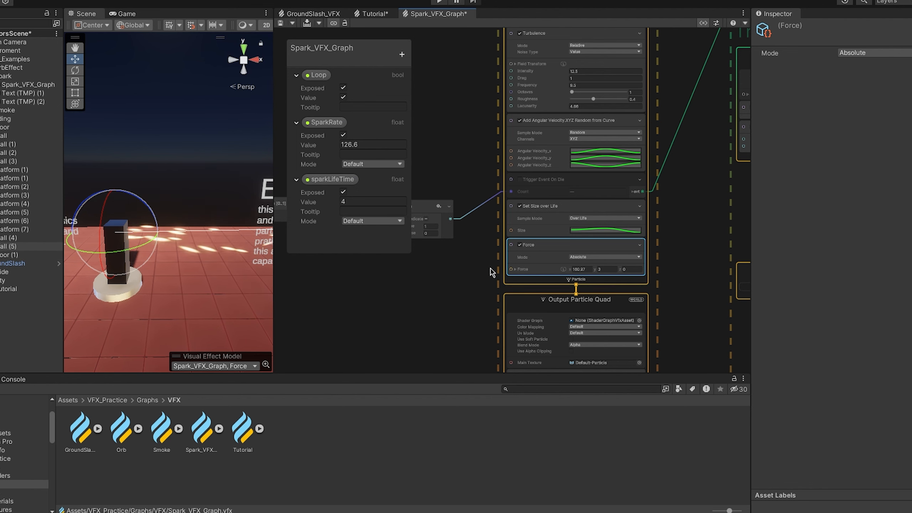
pyautogui.click(464, 289)
pyautogui.click(568, 272)
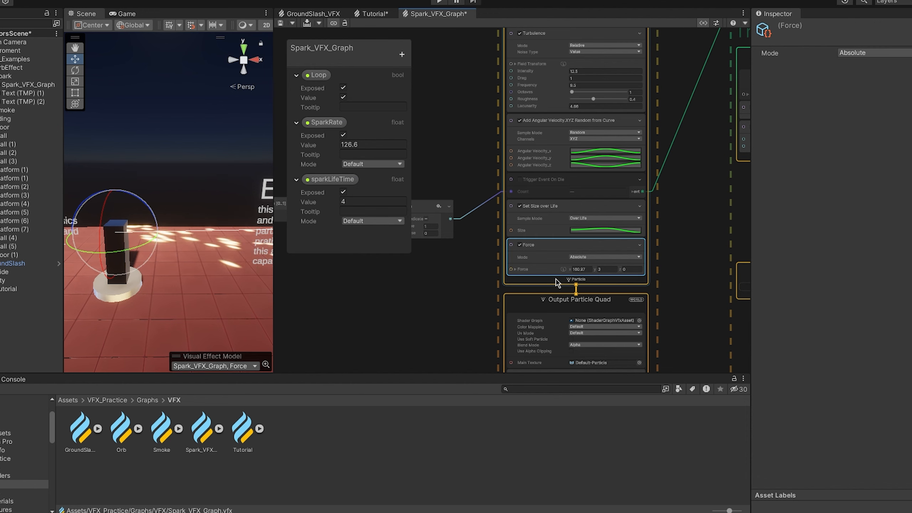
pyautogui.scroll(3, 589, 276)
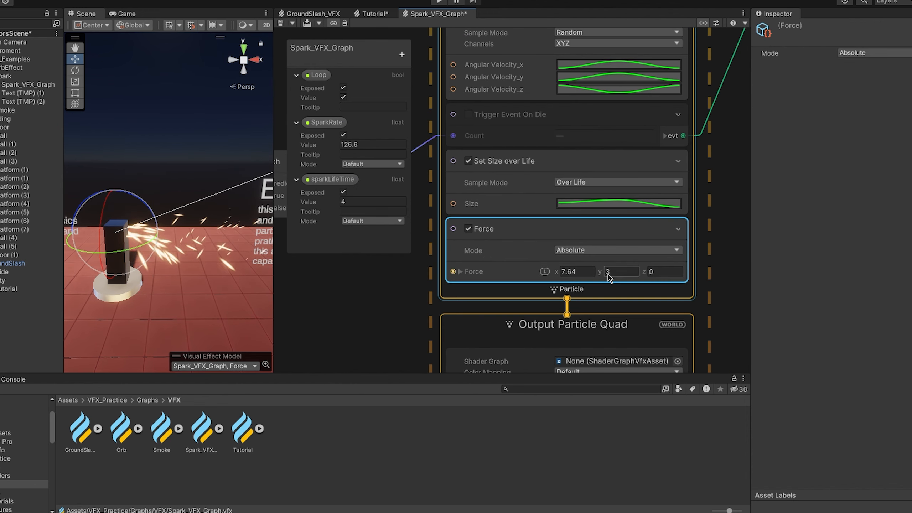
# - Try a Y force of 61.71 in the Force block of Update Particle and restore it to 3
pyautogui.moveTo(599, 271); pyautogui.dragTo(286, 254)
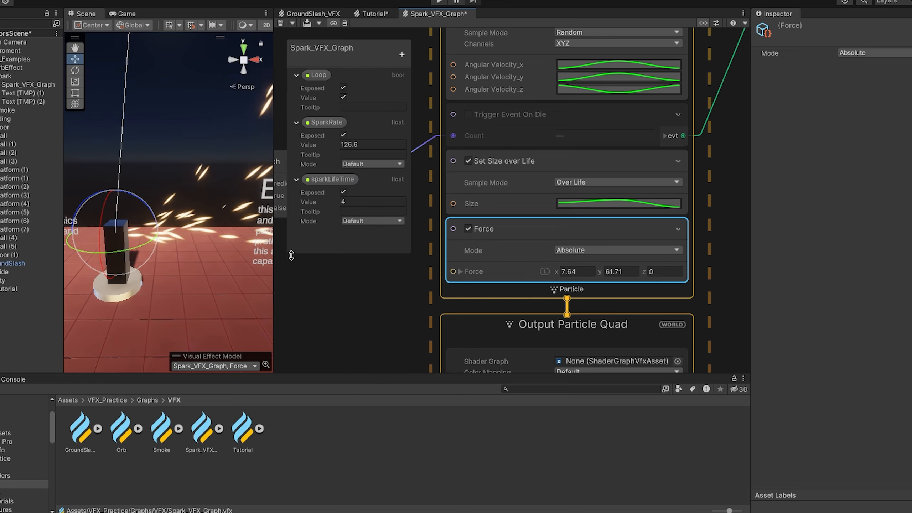
pyautogui.scroll(-2, 501, 268)
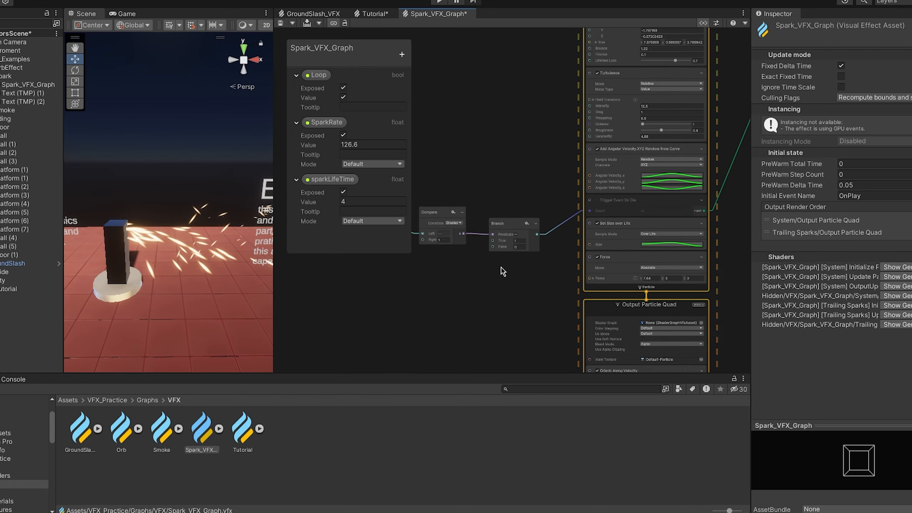
pyautogui.moveTo(501, 268)
pyautogui.mouseDown(button='middle')
pyautogui.moveTo(519, 286)
pyautogui.moveTo(538, 287)
pyautogui.mouseUp(button='middle')
# - Examine the Age Over Lifetime, Compare and Branch nodes feeding Trigger Event On Die, and its GPUEvent link to the Trailing Sparks system
pyautogui.moveTo(447, 209)
pyautogui.mouseDown()
pyautogui.moveTo(537, 237)
pyautogui.moveTo(625, 284)
pyautogui.mouseUp()
pyautogui.moveTo(625, 284); pyautogui.dragTo(481, 285, button='middle')
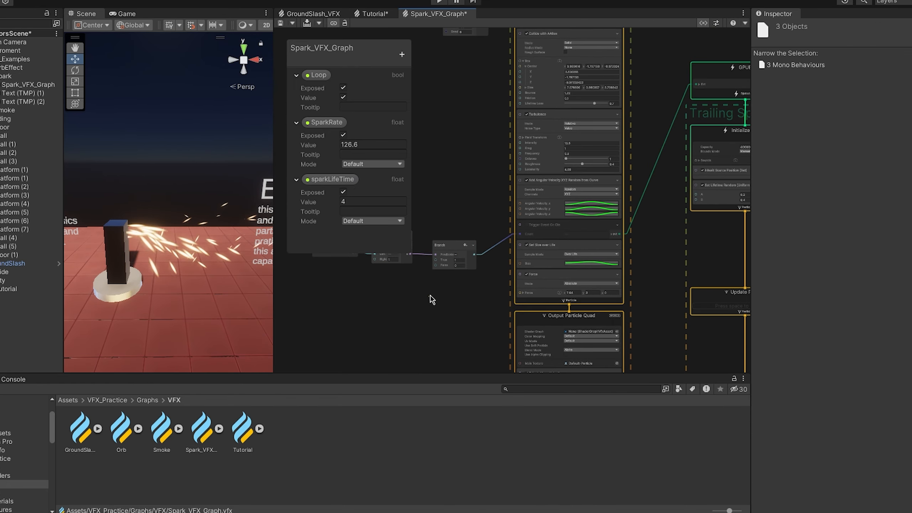
pyautogui.click(430, 297)
pyautogui.scroll(2, 579, 242)
pyautogui.moveTo(691, 242); pyautogui.dragTo(535, 276, button='middle')
pyautogui.scroll(-4, 551, 276)
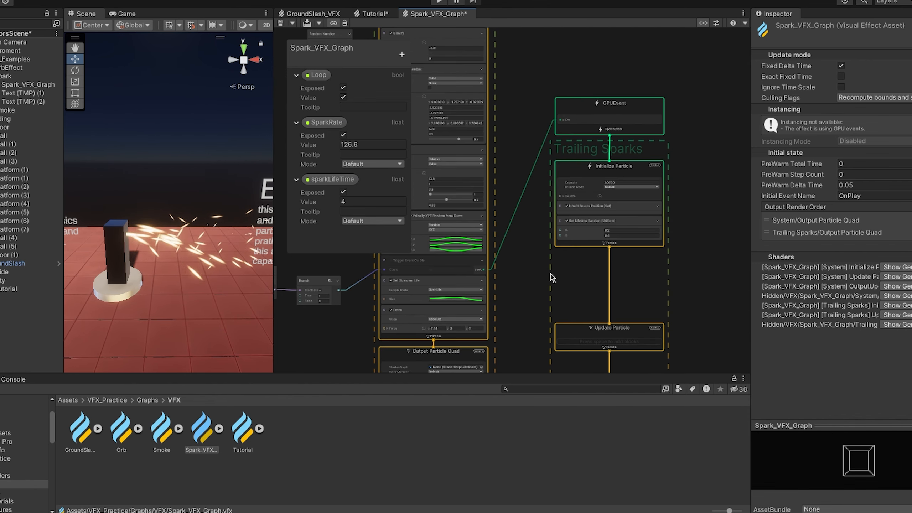
pyautogui.moveTo(458, 295); pyautogui.dragTo(541, 279, button='middle')
pyautogui.scroll(5, 446, 273)
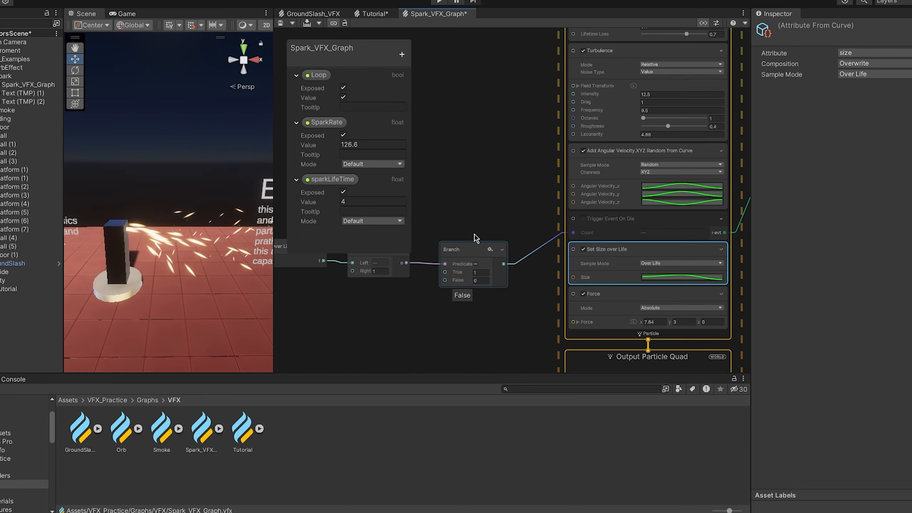
pyautogui.scroll(-3, 517, 207)
pyautogui.moveTo(494, 216); pyautogui.dragTo(429, 233, button='middle')
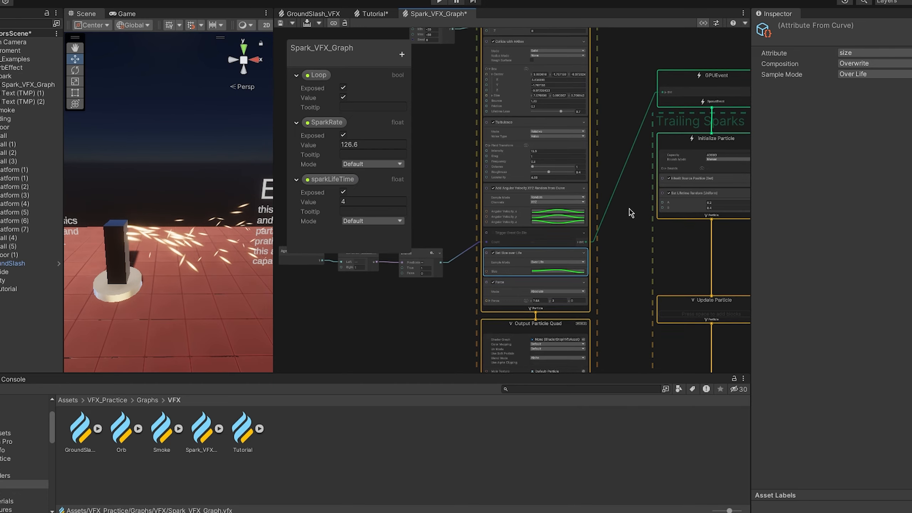
# - Look up the Create Node option in the empty graph space beside the Trailing Sparks system, without adding anything
pyautogui.moveTo(621, 207); pyautogui.dragTo(495, 289, button='middle')
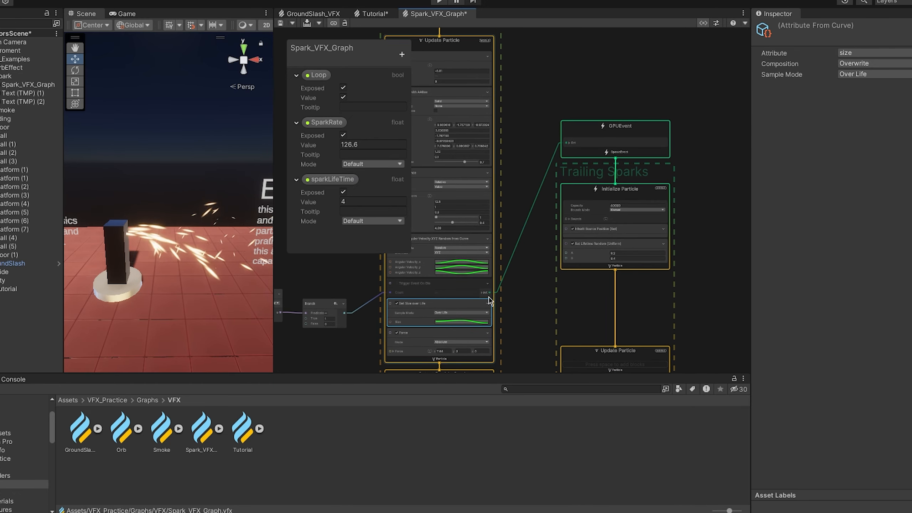
pyautogui.scroll(-2, 490, 301)
pyautogui.rightClick(633, 183)
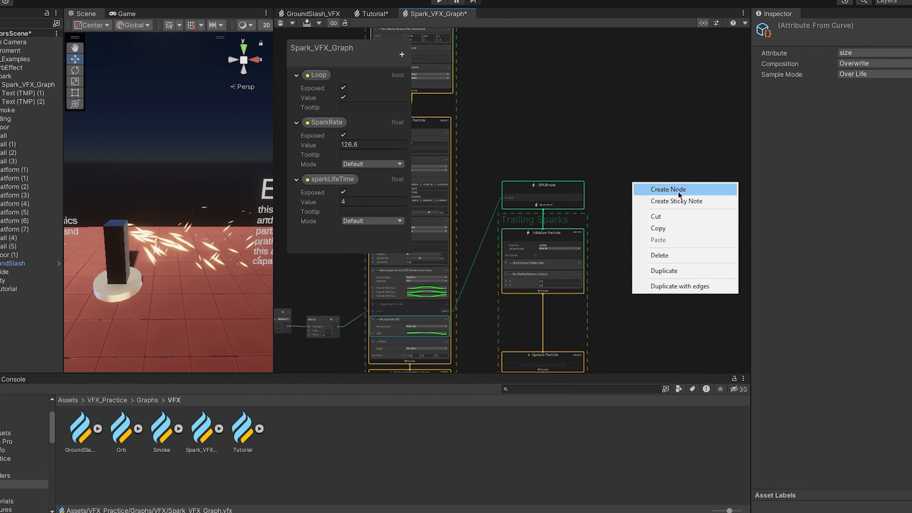
pyautogui.click(619, 221)
# - Inspect the Orient: Along Velocity block in Output Particle Quad and view the sparks' orientation from several sides of the scene
pyautogui.moveTo(538, 171); pyautogui.dragTo(590, 100, button='middle')
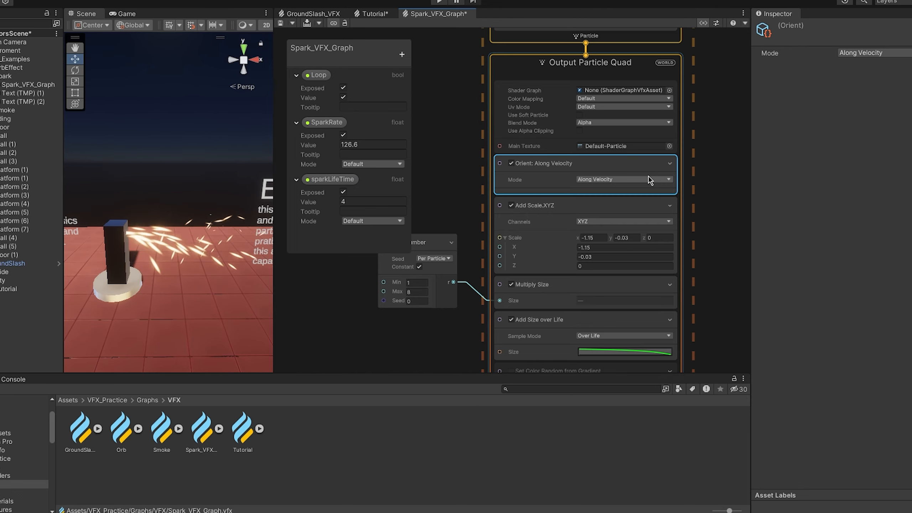
pyautogui.moveTo(185, 243); pyautogui.dragTo(157, 240, button='middle')
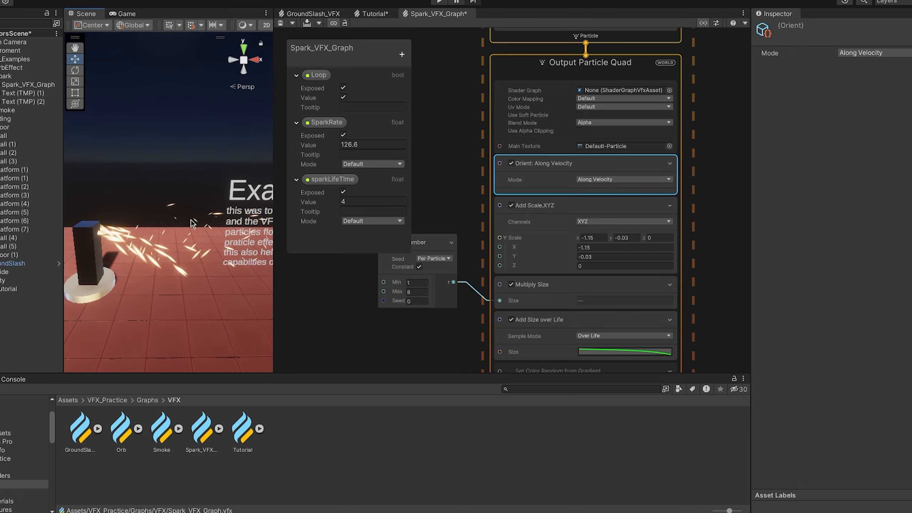
pyautogui.scroll(-1, 158, 238)
pyautogui.moveTo(168, 220); pyautogui.dragTo(155, 226, button='right')
pyautogui.moveTo(155, 226); pyautogui.dragTo(104, 215, button='middle')
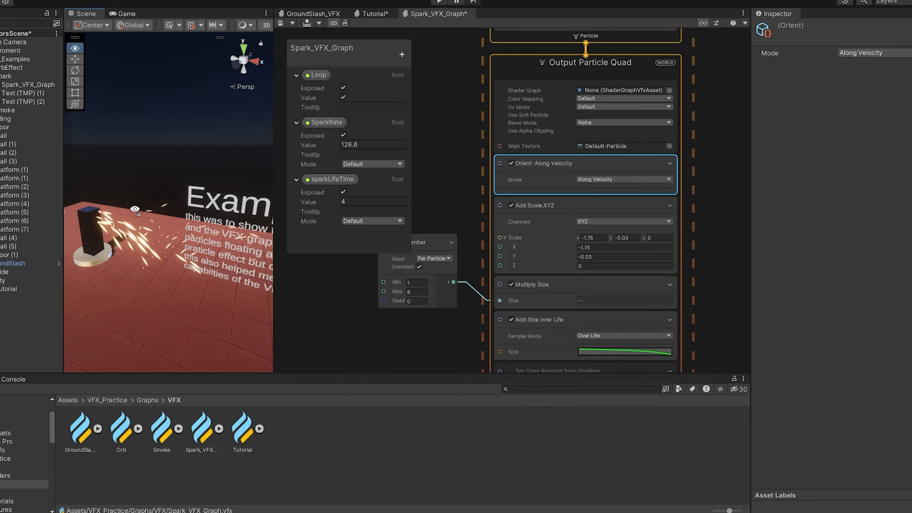
pyautogui.moveTo(123, 210); pyautogui.dragTo(104, 201, button='right')
pyautogui.moveTo(105, 201); pyautogui.dragTo(86, 196, button='middle')
pyautogui.moveTo(108, 194); pyautogui.dragTo(91, 186, button='right')
pyautogui.moveTo(91, 186)
pyautogui.mouseDown(button='middle')
pyautogui.moveTo(136, 202)
pyautogui.moveTo(97, 197)
pyautogui.mouseUp(button='middle')
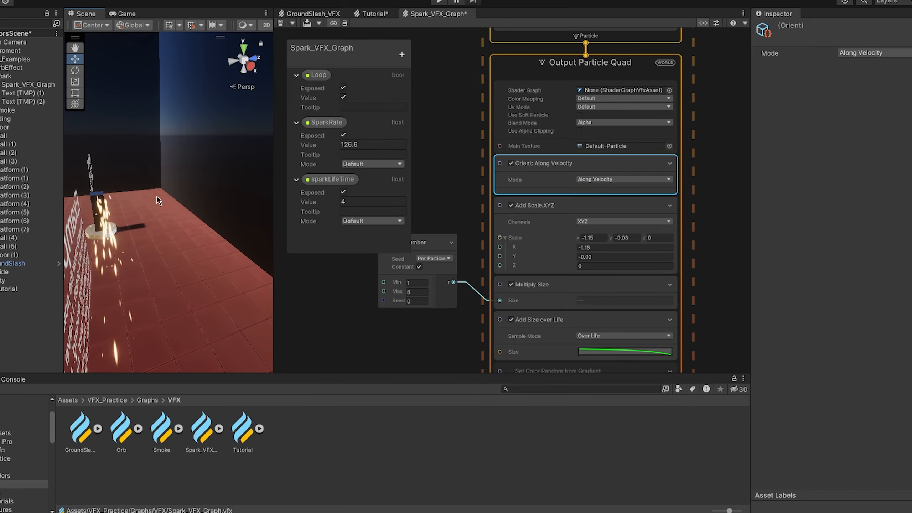
pyautogui.moveTo(157, 197); pyautogui.dragTo(130, 197, button='right')
pyautogui.moveTo(194, 205); pyautogui.dragTo(147, 217, button='middle')
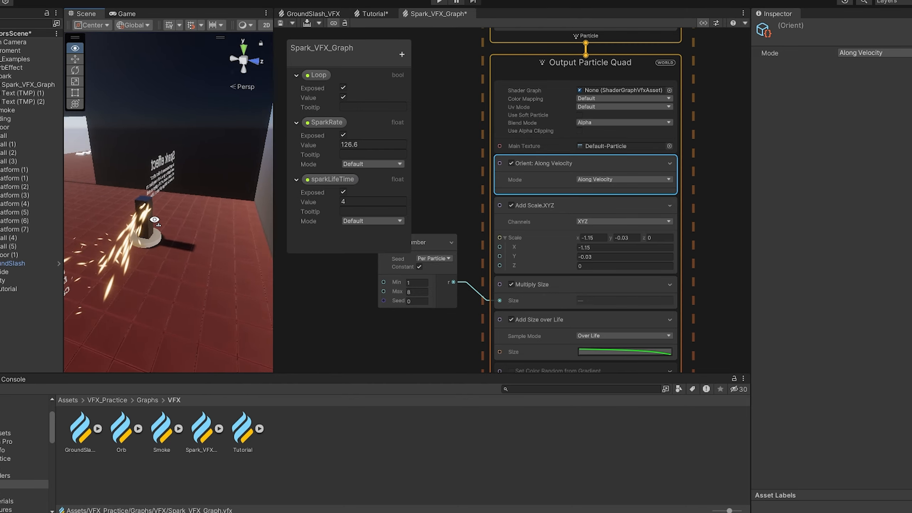
pyautogui.moveTo(172, 217); pyautogui.dragTo(143, 217, button='right')
pyautogui.moveTo(180, 230); pyautogui.dragTo(157, 251, button='middle')
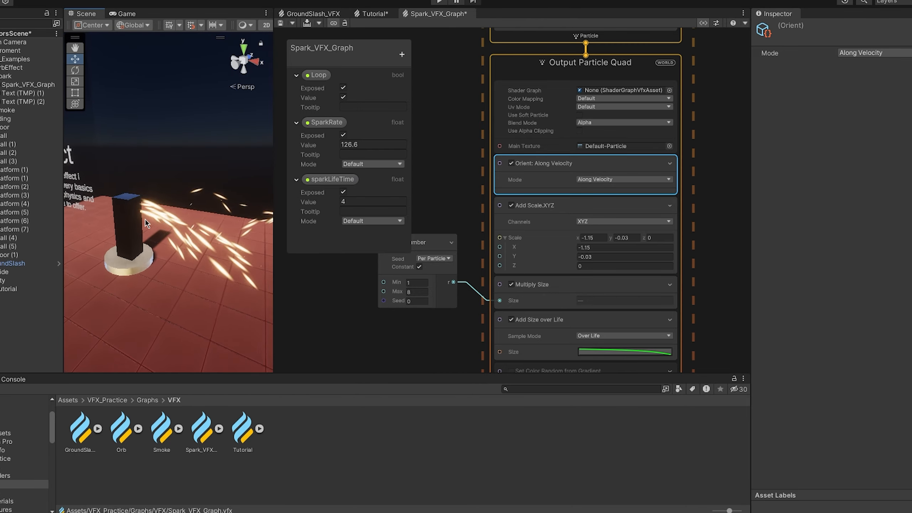
pyautogui.moveTo(145, 219); pyautogui.dragTo(182, 221, button='right')
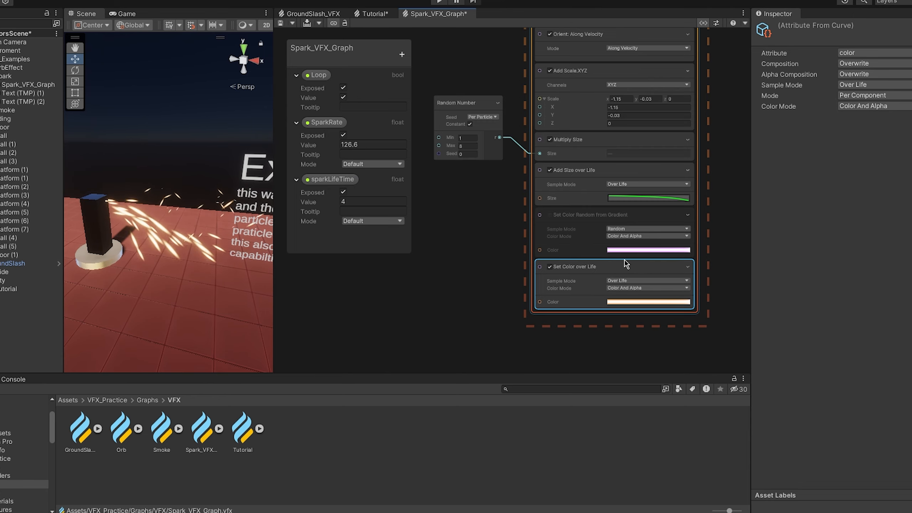
# - Inspect the HDR gradient of the Set Color over Life block in Output Particle Quad and close its editor
pyautogui.click(656, 302)
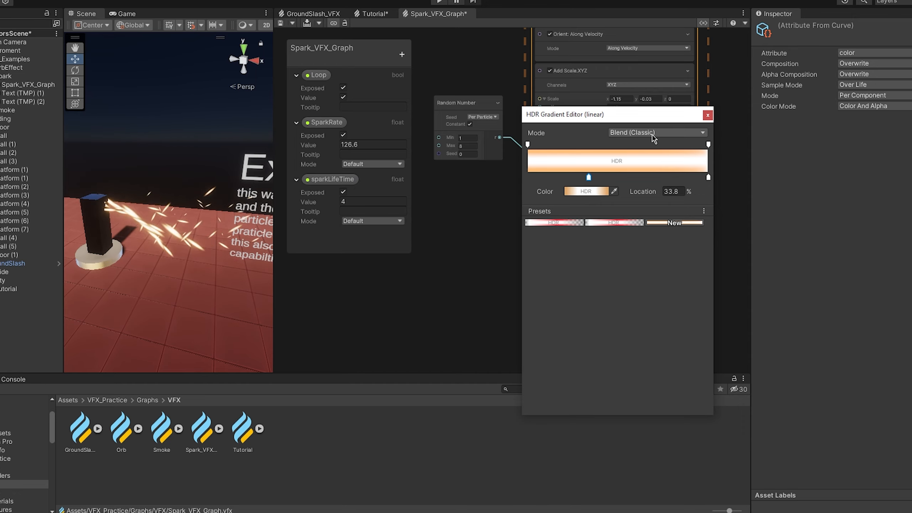
pyautogui.click(493, 212)
pyautogui.scroll(-1, 492, 212)
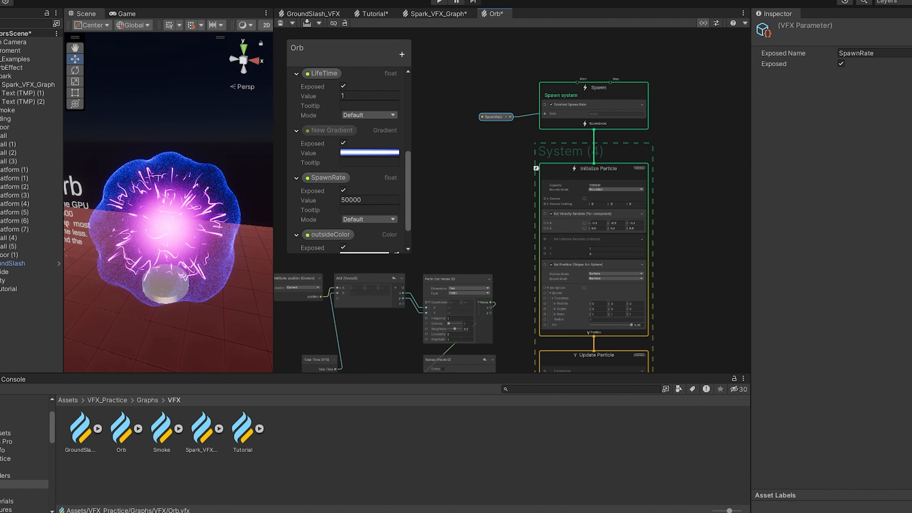
# - Look over the Orb graph's systems and the SpawnRate parameter feeding the Spawn context of System (4)
pyautogui.click(497, 158)
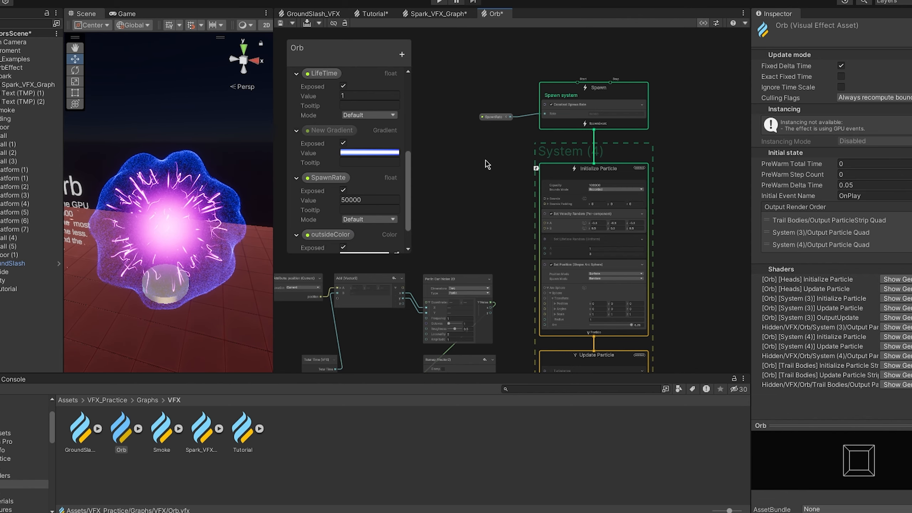
pyautogui.scroll(2, 488, 165)
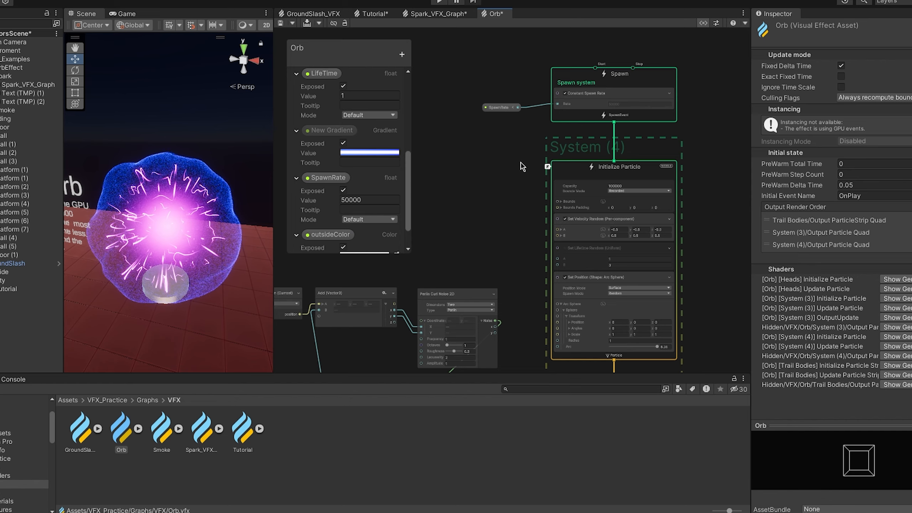
pyautogui.scroll(-8, 521, 166)
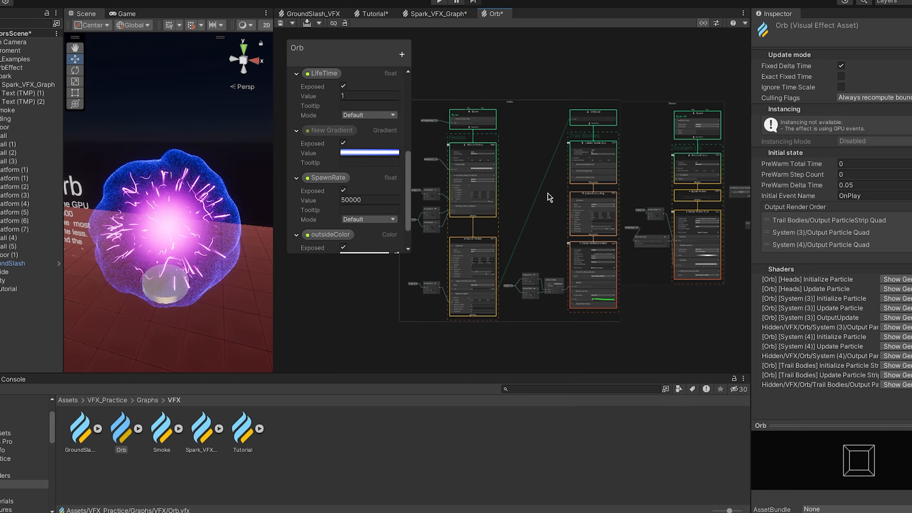
# - Set the Initialize Particle capacity of System (4) in the Orb graph to 50000
pyautogui.scroll(8, 711, 189)
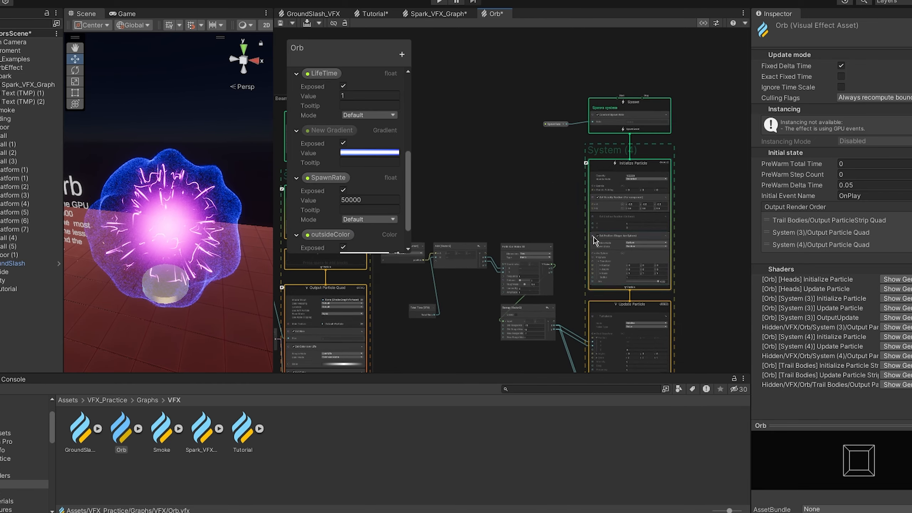
pyautogui.scroll(3, 539, 187)
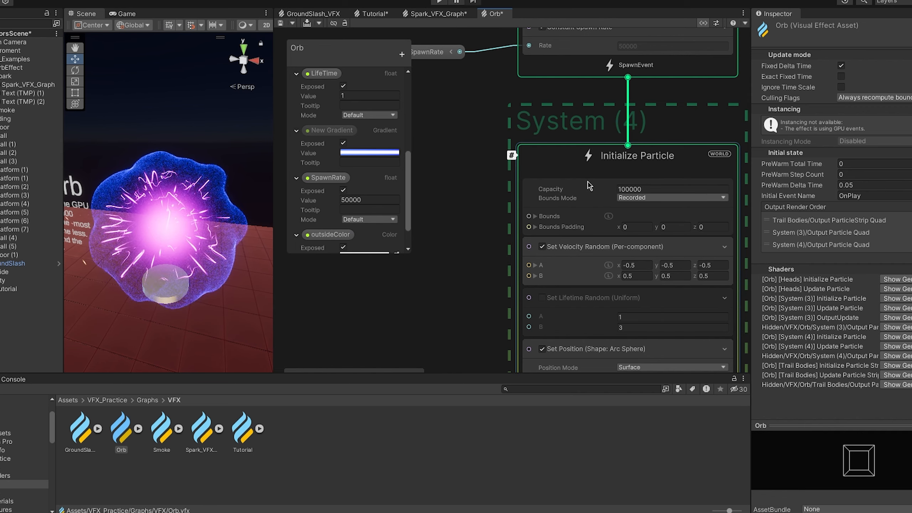
pyautogui.moveTo(449, 144); pyautogui.dragTo(531, 164, button='middle')
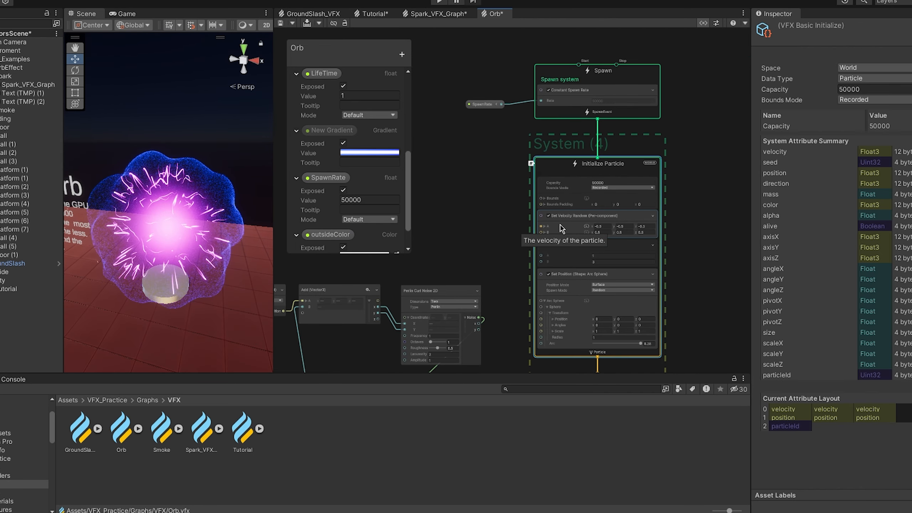
# - Examine the Set Position (Shape: Arc Sphere) block in System (4)'s Initialize Particle context
pyautogui.scroll(-2, 500, 217)
pyautogui.moveTo(498, 217); pyautogui.dragTo(501, 198, button='middle')
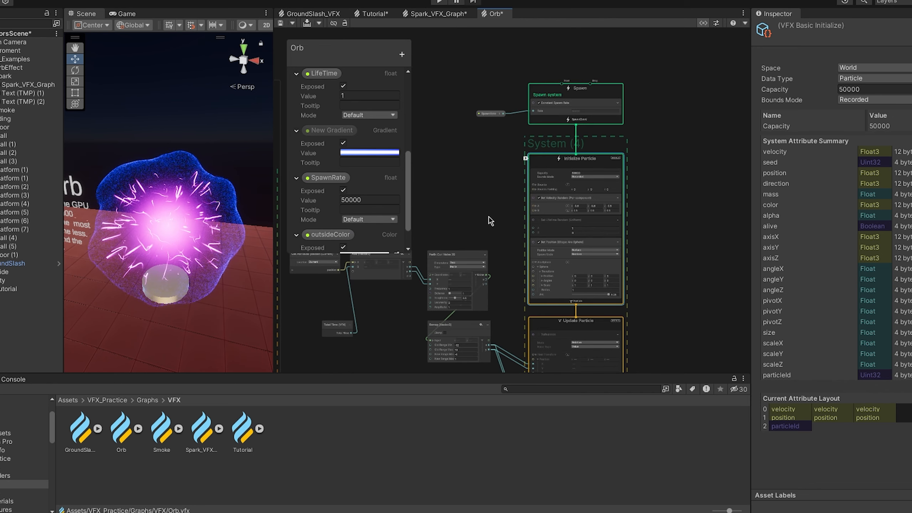
pyautogui.scroll(1, 559, 143)
pyautogui.moveTo(520, 253); pyautogui.dragTo(593, 134, button='middle')
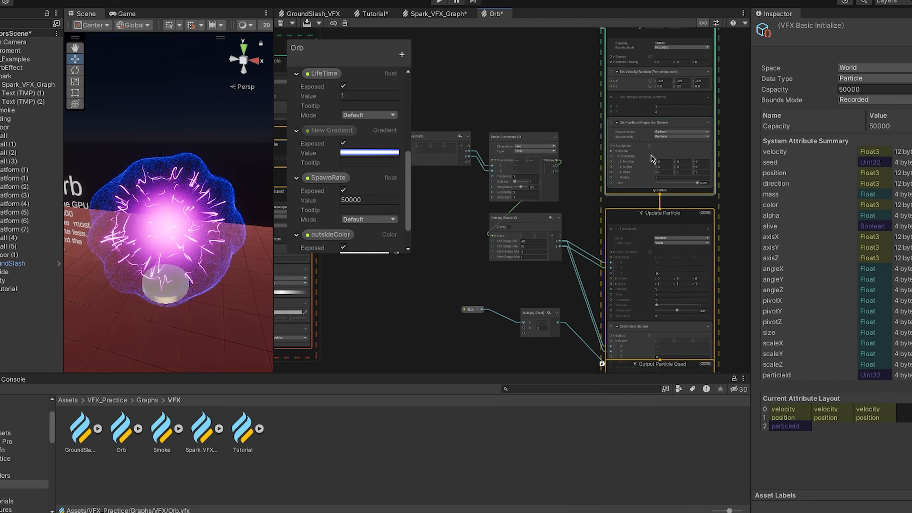
pyautogui.moveTo(731, 155); pyautogui.dragTo(708, 197, button='middle')
pyautogui.scroll(4, 709, 200)
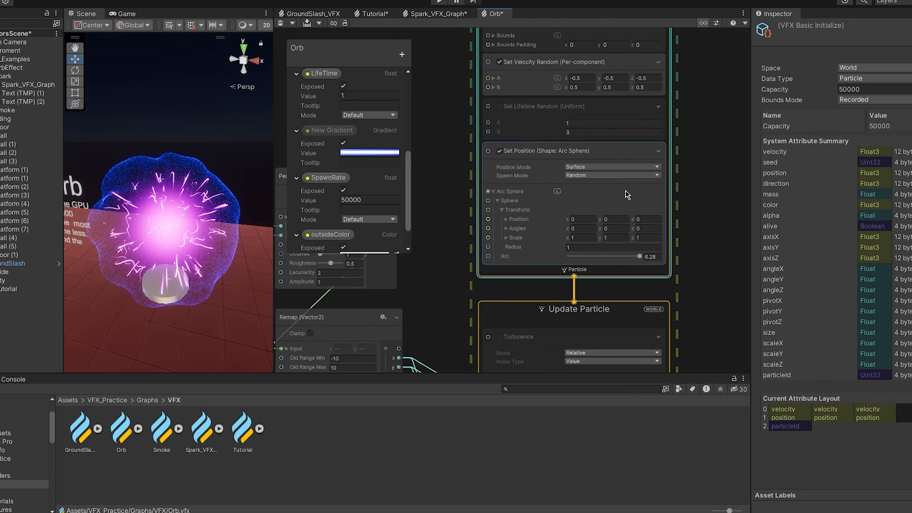
pyautogui.click(587, 160)
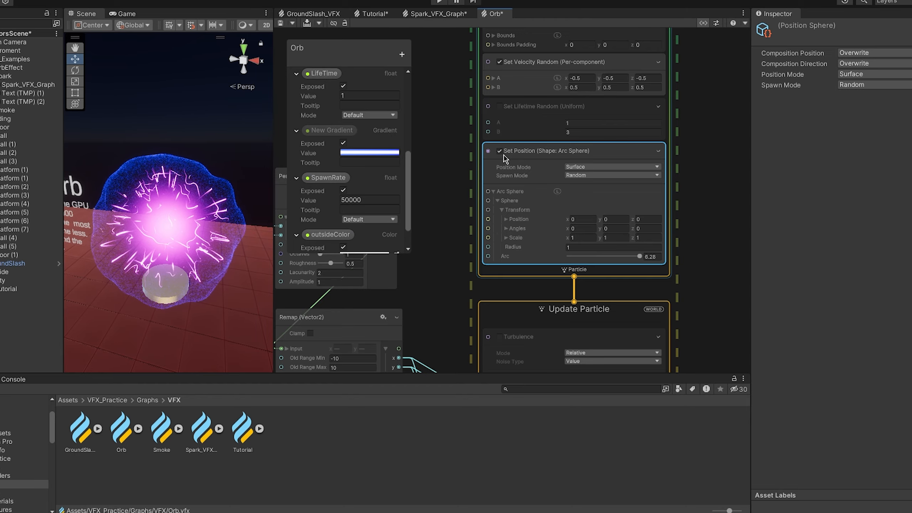
# - Examine how the Total Time, Add, Perlin Curl Noise 2D and Remap nodes connect to System (4)'s Update Particle context
pyautogui.scroll(-4, 476, 175)
pyautogui.moveTo(471, 183); pyautogui.dragTo(547, 80, button='middle')
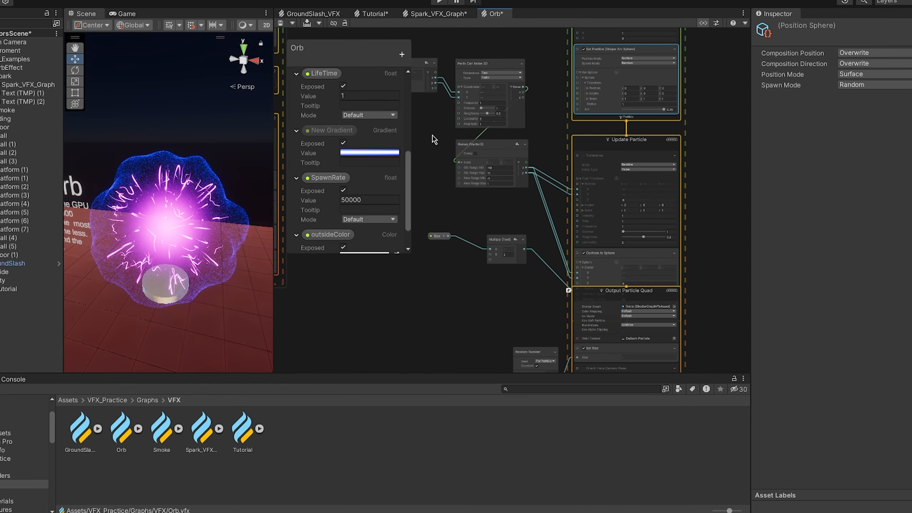
pyautogui.moveTo(432, 134); pyautogui.dragTo(537, 176, button='middle')
pyautogui.scroll(1, 537, 173)
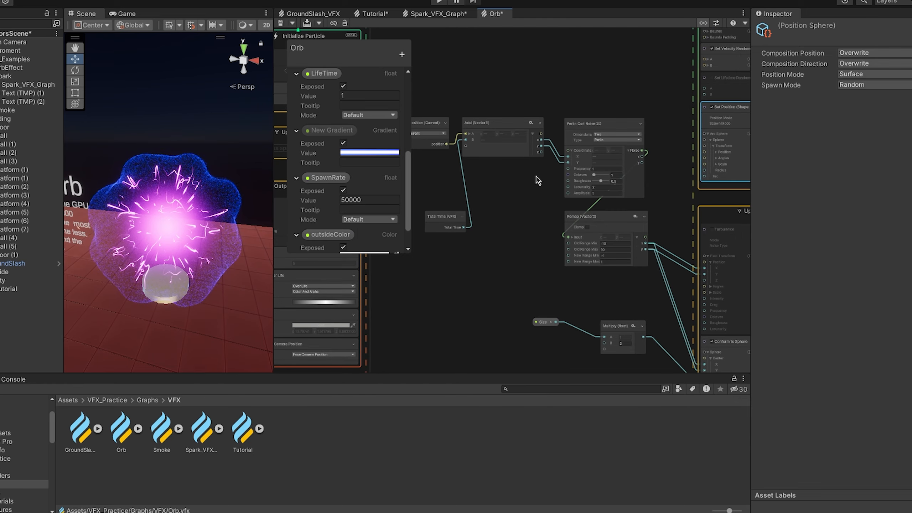
pyautogui.scroll(2, 556, 155)
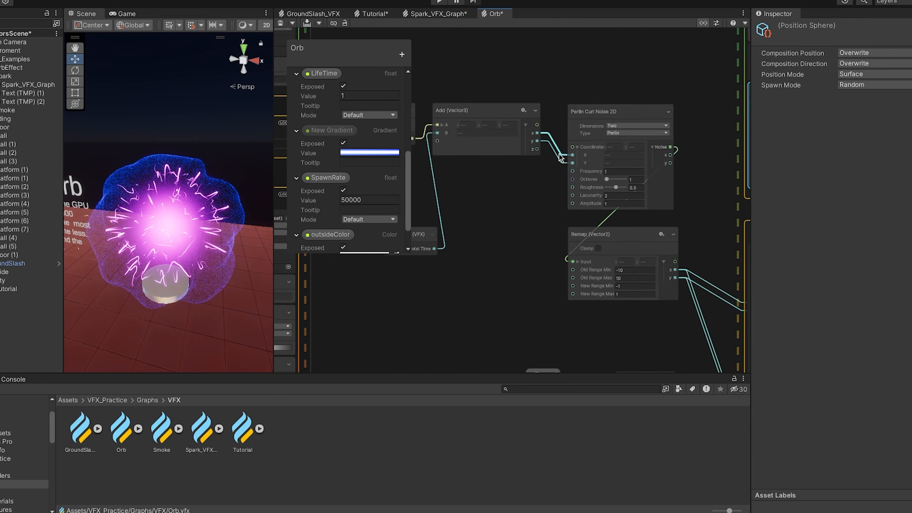
pyautogui.scroll(-3, 559, 155)
pyautogui.moveTo(542, 222); pyautogui.dragTo(465, 155, button='middle')
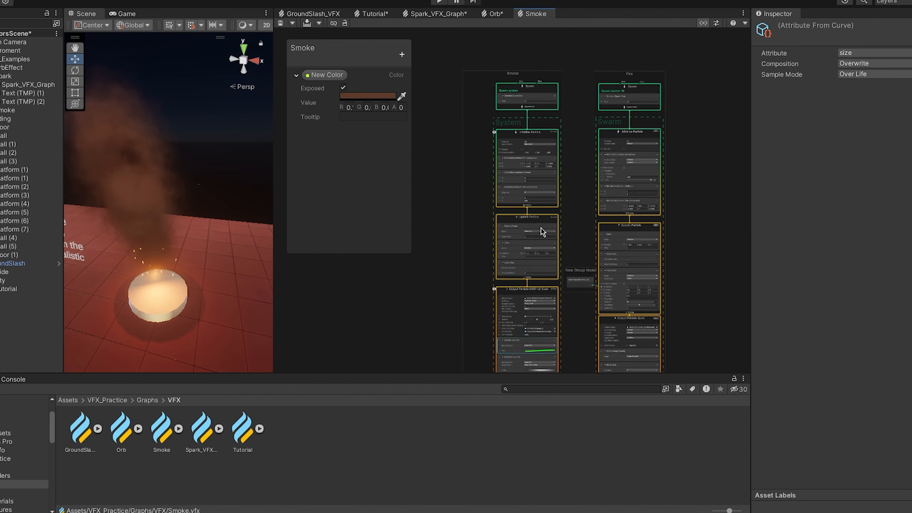
# - Compare the System and Swarm particle groups in the Smoke graph by outlining each one
pyautogui.moveTo(541, 232); pyautogui.dragTo(561, 245, button='middle')
pyautogui.click(527, 163)
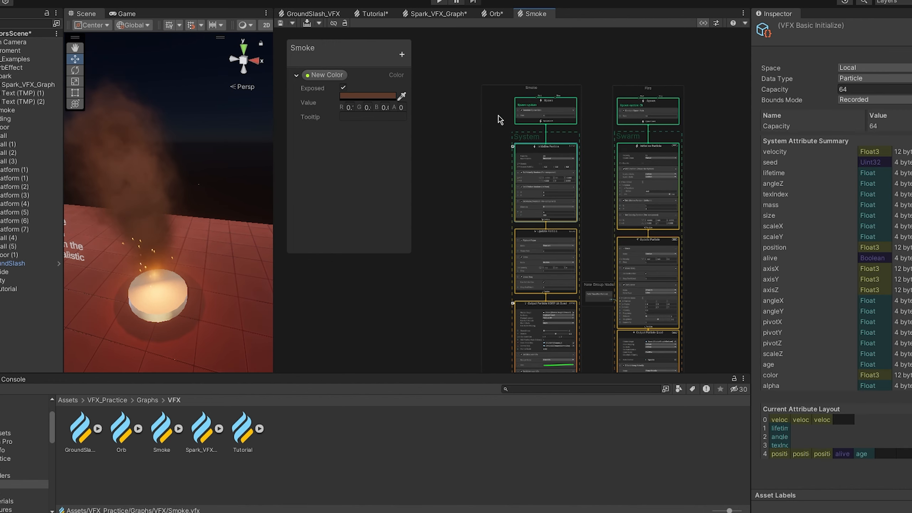
pyautogui.moveTo(499, 120); pyautogui.dragTo(485, 98, button='middle')
pyautogui.moveTo(469, 51); pyautogui.dragTo(581, 257)
pyautogui.moveTo(584, 48); pyautogui.dragTo(694, 250)
pyautogui.moveTo(633, 216); pyautogui.dragTo(638, 171, button='middle')
pyautogui.click(585, 161)
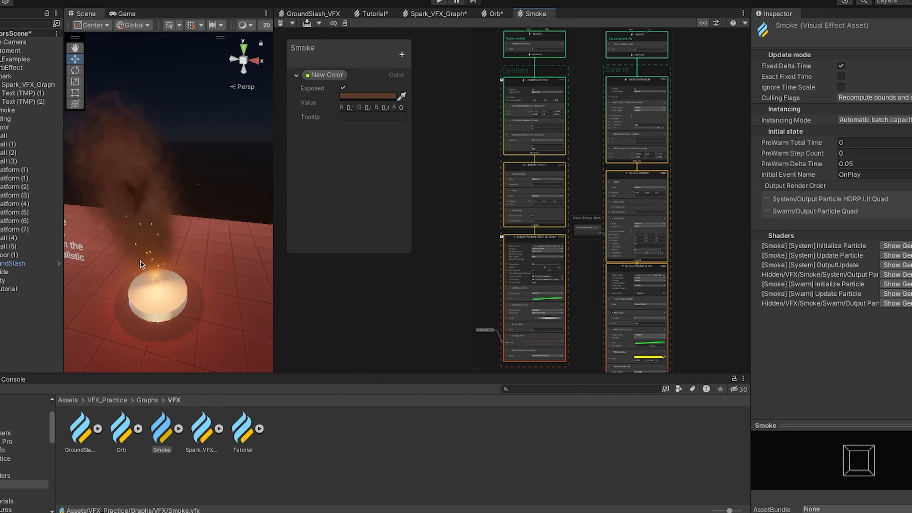
# - View the smoke and embers up close in the scene and attach the graph to the Smoke_effect object
pyautogui.scroll(4, 141, 264)
pyautogui.moveTo(146, 240)
pyautogui.mouseDown(button='middle')
pyautogui.moveTo(177, 208)
pyautogui.moveTo(98, 273)
pyautogui.moveTo(179, 239)
pyautogui.moveTo(203, 242)
pyautogui.moveTo(149, 250)
pyautogui.mouseUp(button='middle')
pyautogui.scroll(-2, 179, 238)
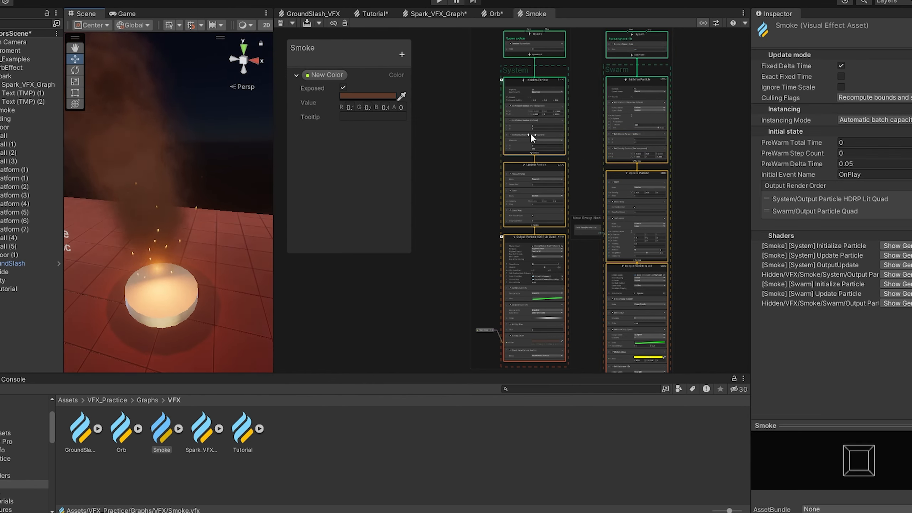
pyautogui.moveTo(485, 191); pyautogui.dragTo(481, 233, button='middle')
pyautogui.click(129, 181)
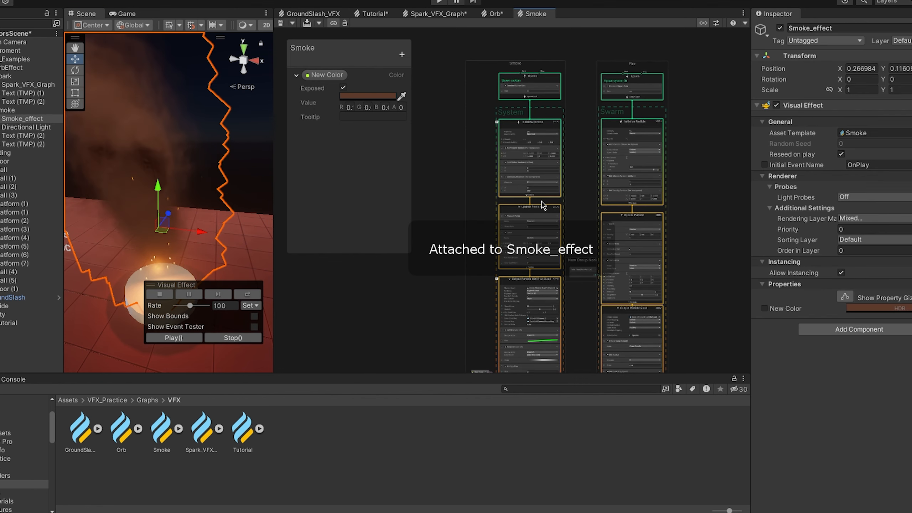
# - Move the group containing the Swarm system farther away from the Smoke group in the Smoke graph
pyautogui.moveTo(581, 149); pyautogui.dragTo(537, 149, button='middle')
pyautogui.moveTo(548, 50); pyautogui.dragTo(633, 359)
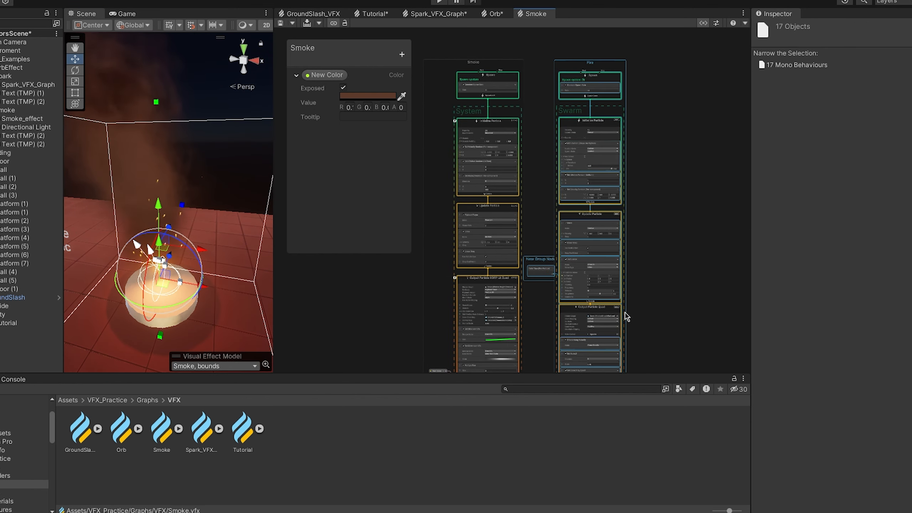
pyautogui.scroll(-1, 623, 312)
pyautogui.moveTo(624, 311); pyautogui.dragTo(628, 230, button='middle')
pyautogui.moveTo(567, 122); pyautogui.dragTo(568, 213, button='middle')
pyautogui.moveTo(602, 106); pyautogui.dragTo(632, 107)
pyautogui.click(575, 145)
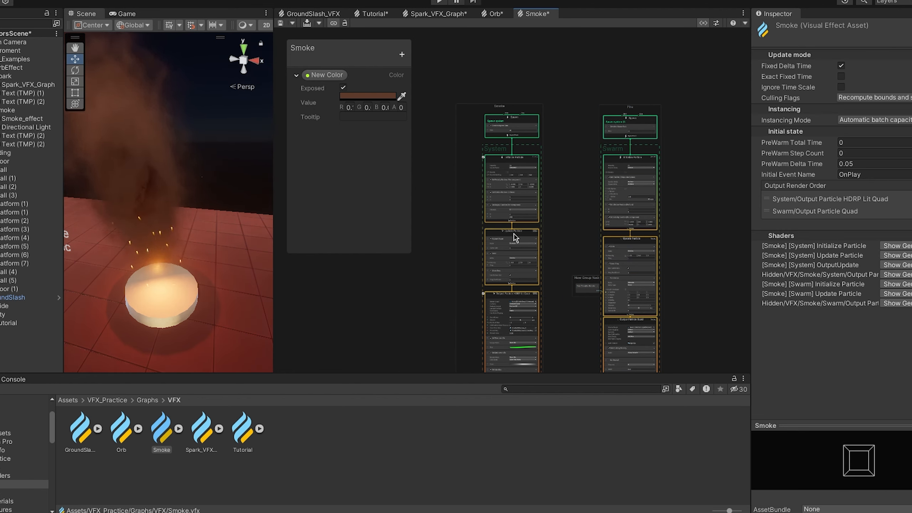
# - Examine the Smoke group's contexts down to the flipbook and texture map settings of Output Particle HDRP Lit Quad
pyautogui.scroll(5, 513, 234)
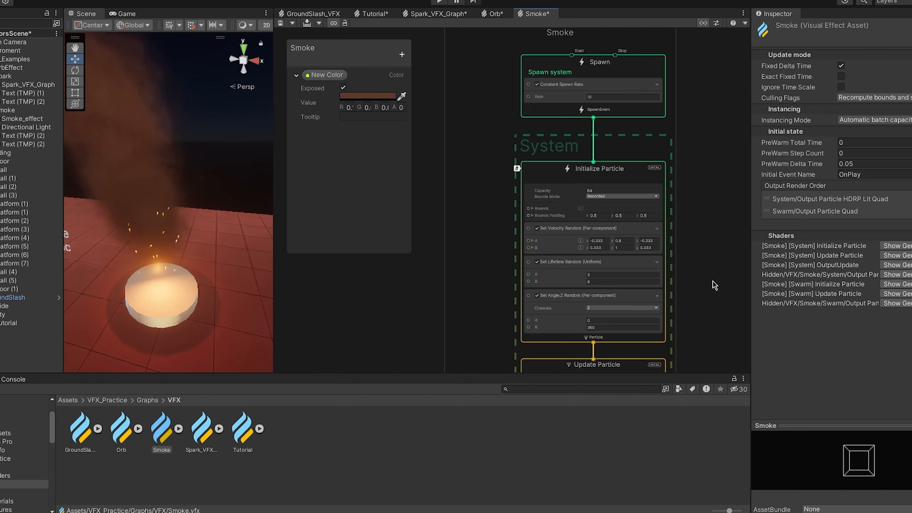
pyautogui.moveTo(713, 280); pyautogui.dragTo(704, 173, button='middle')
pyautogui.moveTo(720, 276); pyautogui.dragTo(704, 127, button='middle')
pyautogui.moveTo(685, 284); pyautogui.dragTo(687, 169, button='middle')
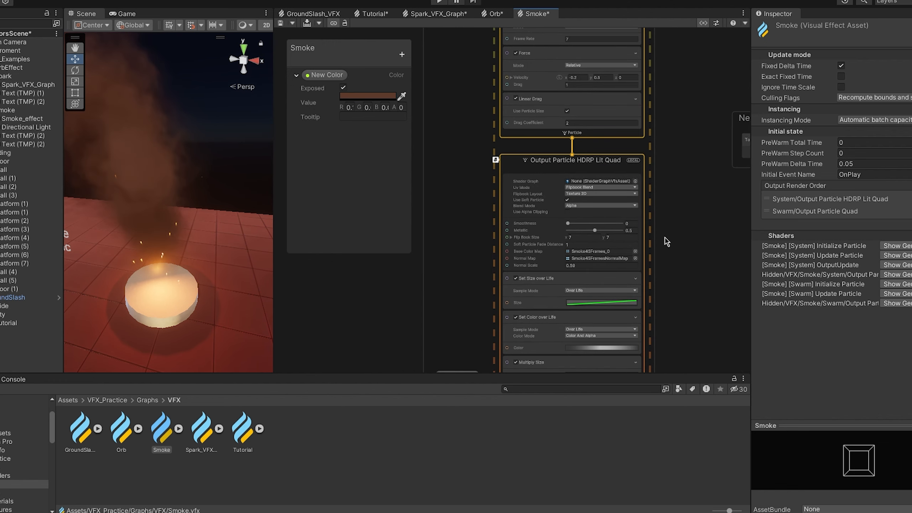
pyautogui.scroll(3, 667, 242)
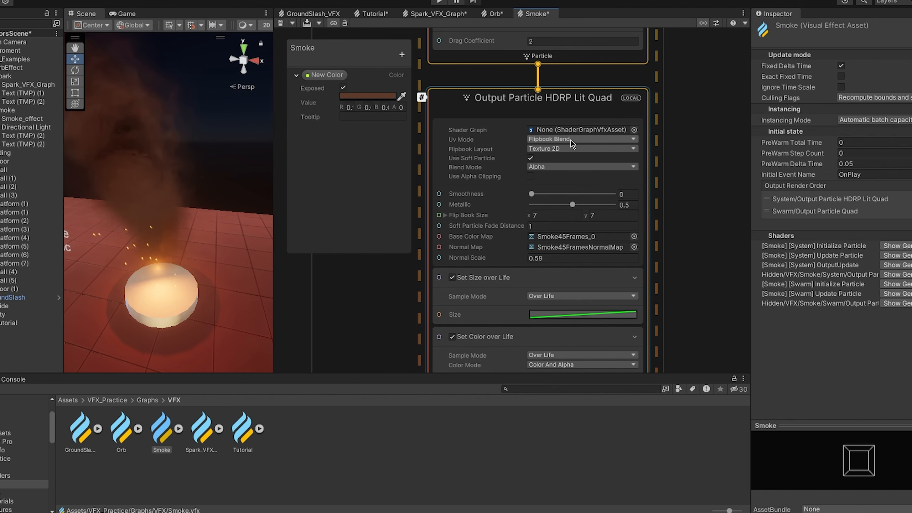
pyautogui.moveTo(706, 250); pyautogui.dragTo(698, 181, button='middle')
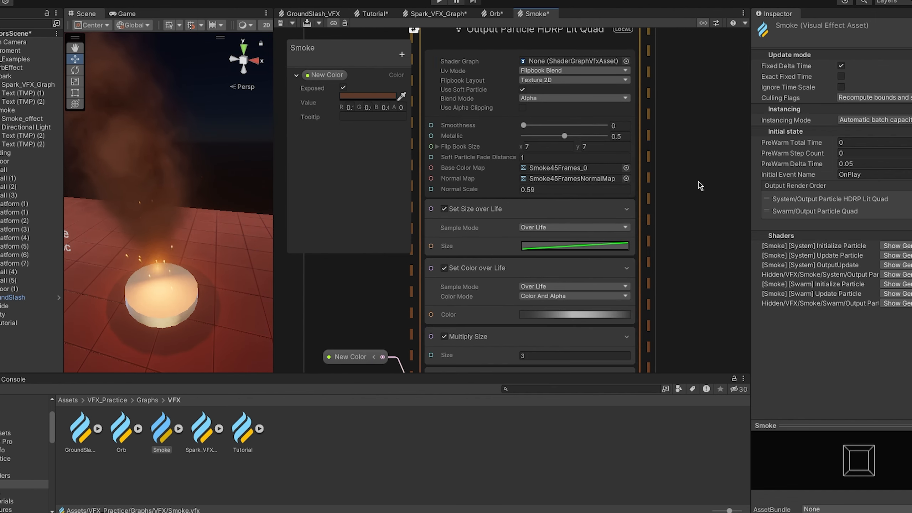
# - Locate the smoke textures in the VFX_Texture_Sheets folder and view the Smoke45Frames_0 sprite sheet in the image viewer
pyautogui.click(569, 181)
pyautogui.click(186, 459)
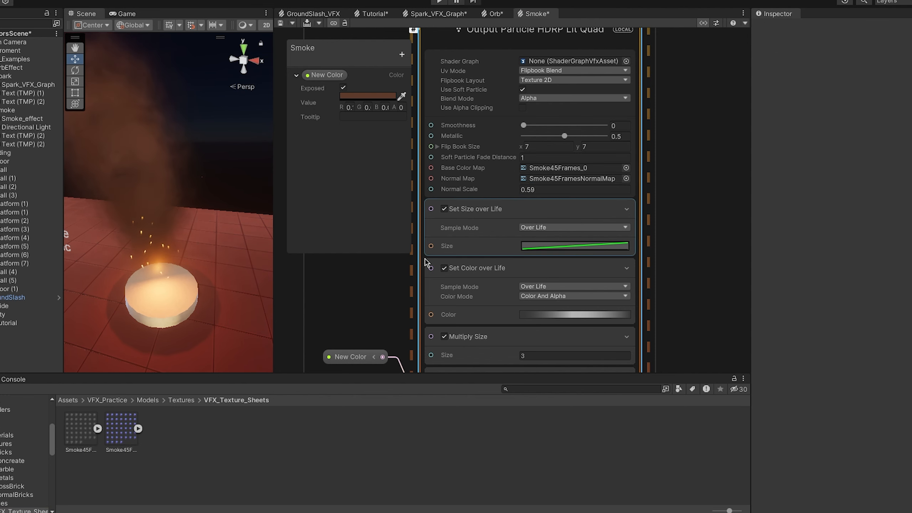
pyautogui.click(86, 419)
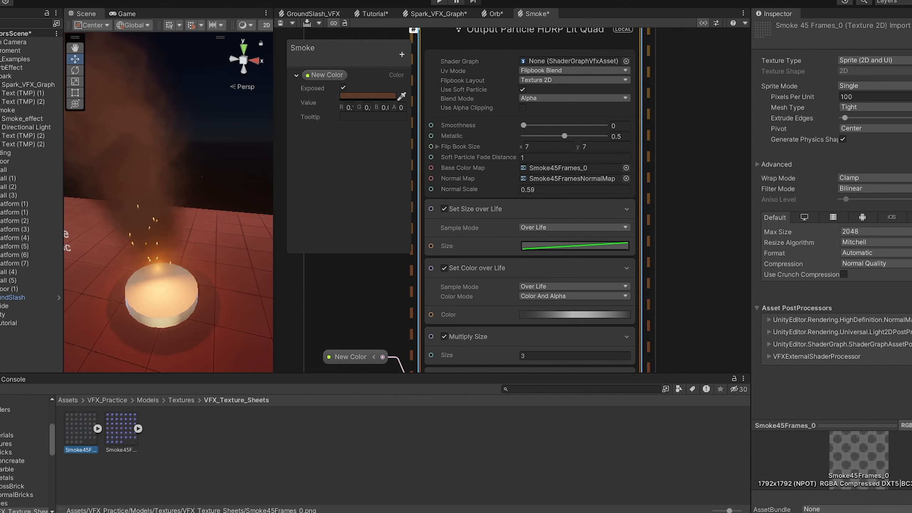
pyautogui.moveTo(461, 41); pyautogui.dragTo(362, 11)
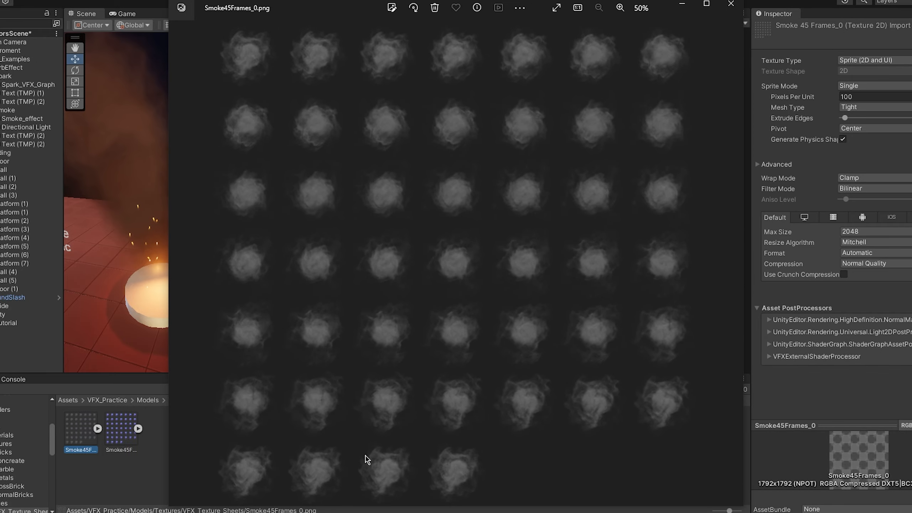
pyautogui.click(730, 6)
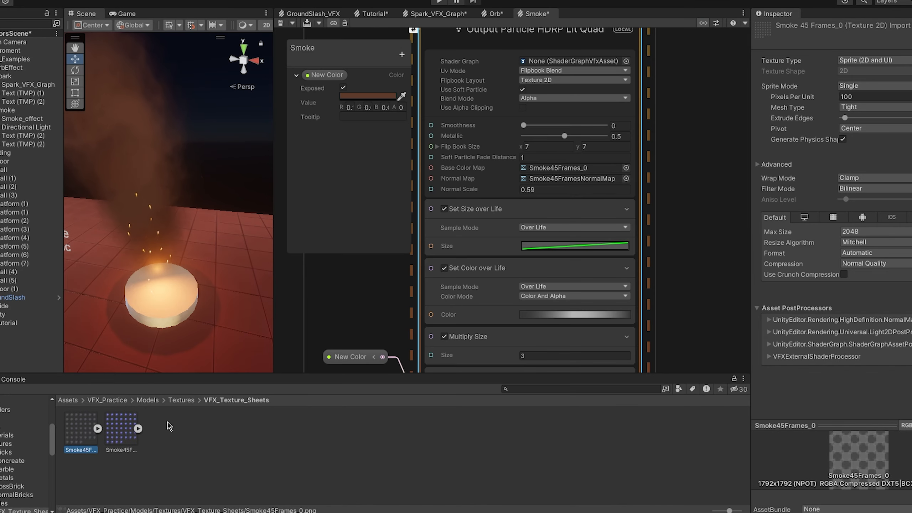
# - View the Smoke45FramesNormalMap texture sheet in the image viewer and close it
pyautogui.doubleClick(124, 430)
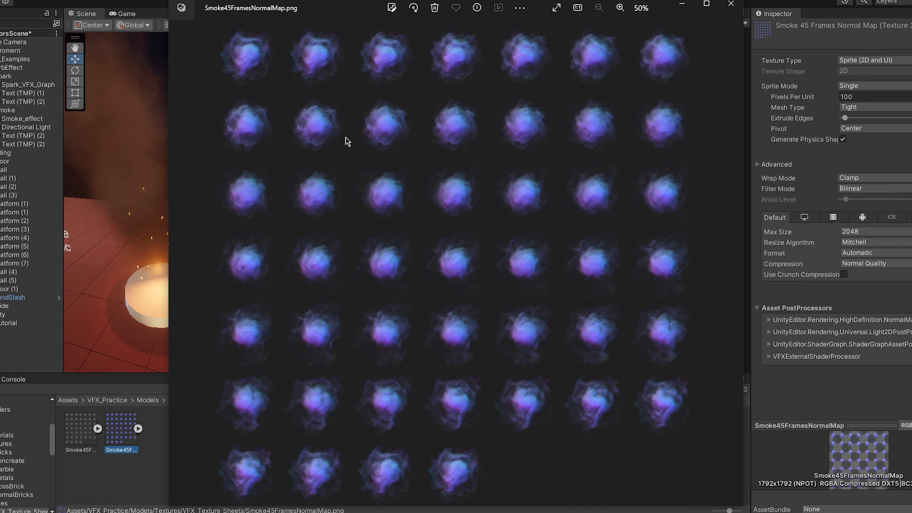
pyautogui.moveTo(288, 7); pyautogui.dragTo(306, 1)
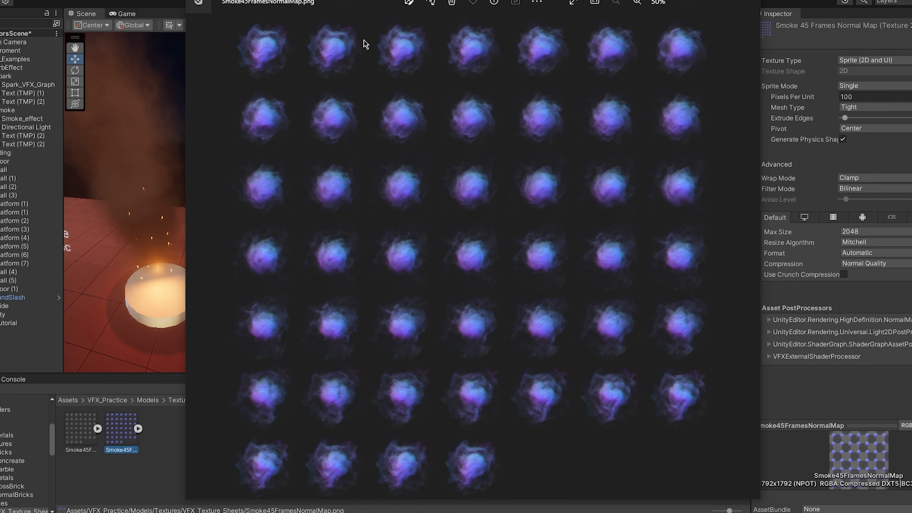
pyautogui.click(748, 3)
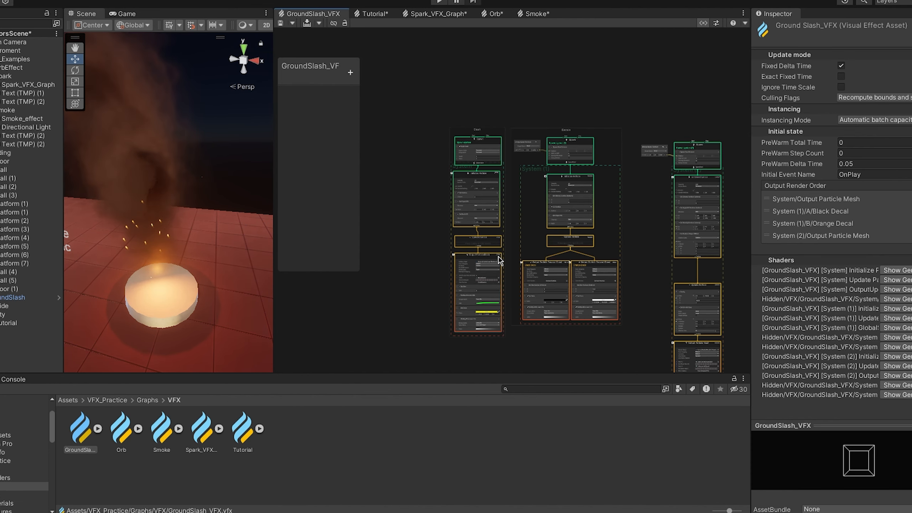
# - Examine the Slash and Decals groups in the GroundSlash_VFX graph, from their Spawn contexts to their outputs
pyautogui.scroll(6, 515, 212)
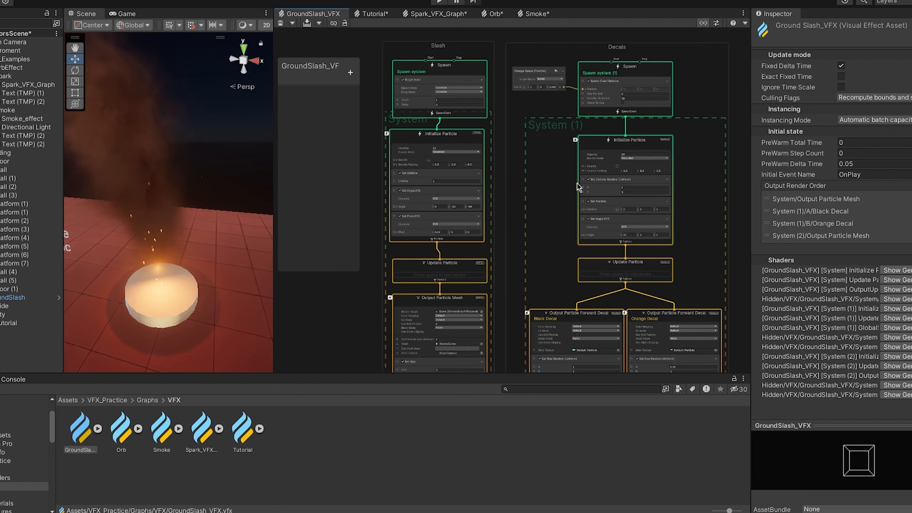
pyautogui.scroll(1, 561, 190)
pyautogui.scroll(1, 539, 215)
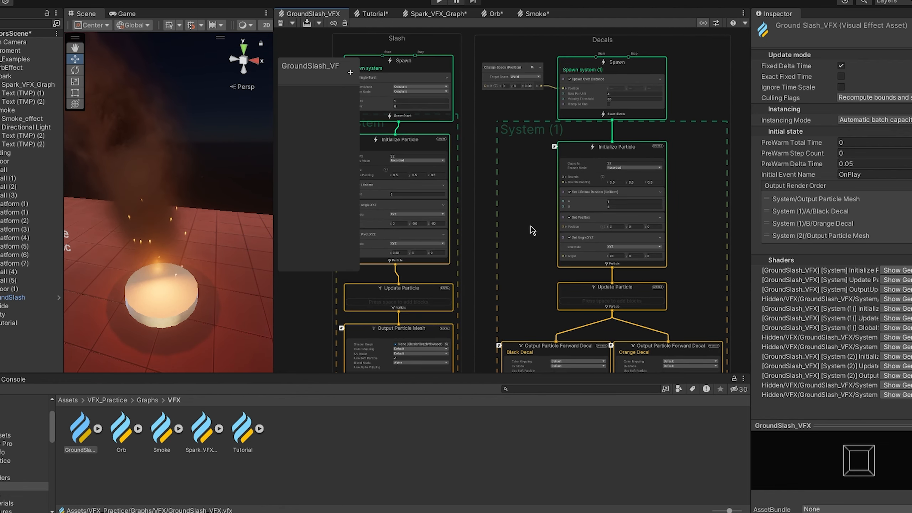
pyautogui.scroll(-2, 506, 205)
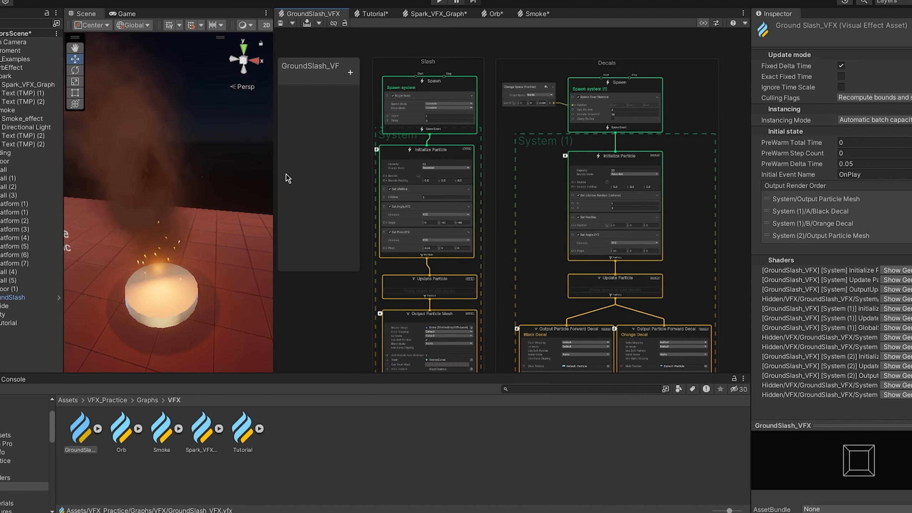
# - Enlarge the preview area, play the scene and fire ground slashes in different directions across the open floor
pyautogui.moveTo(273, 164); pyautogui.dragTo(448, 164)
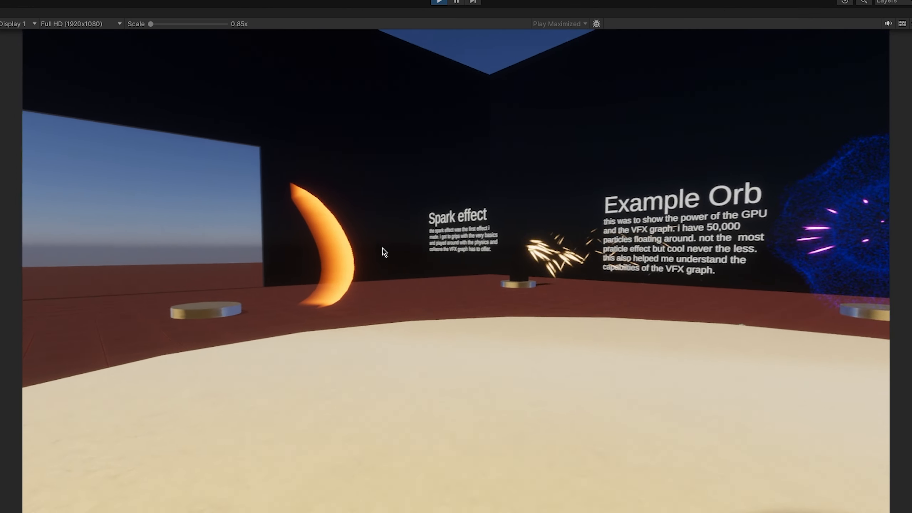
pyautogui.press('w')
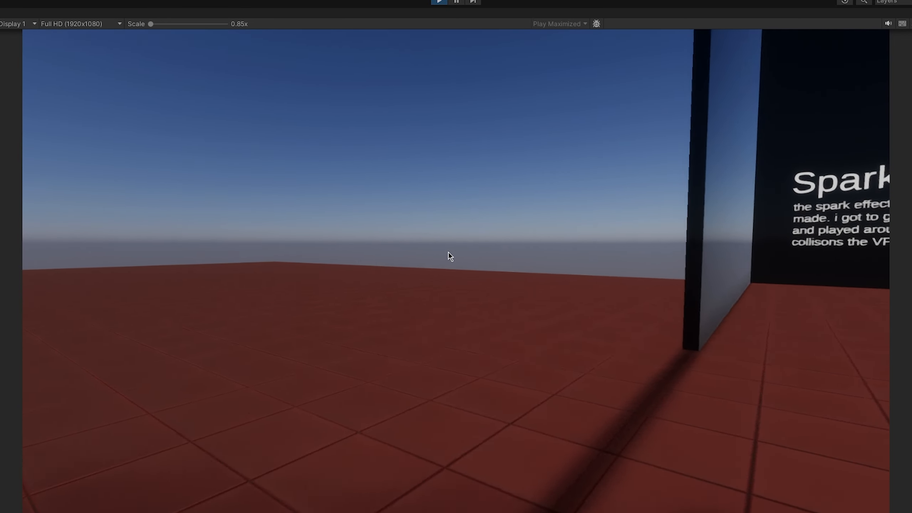
pyautogui.click(451, 253)
pyautogui.click(451, 253)
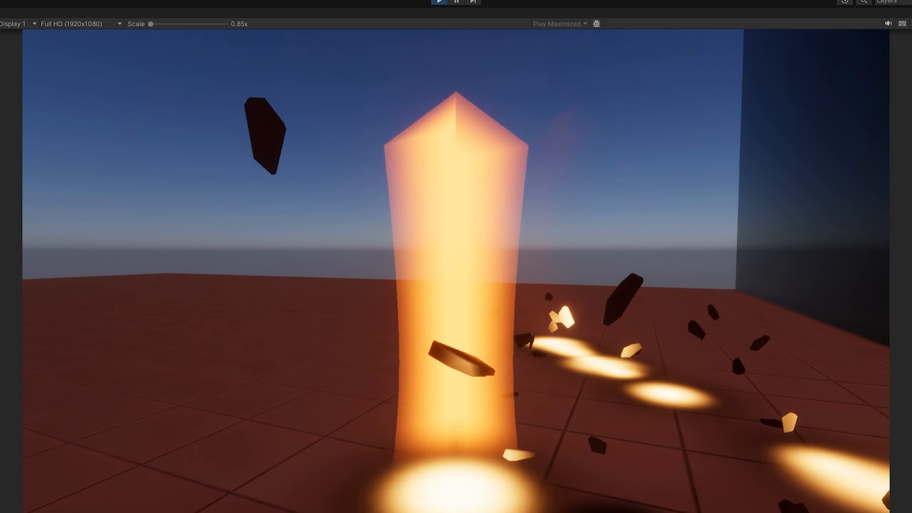
pyautogui.press('d')
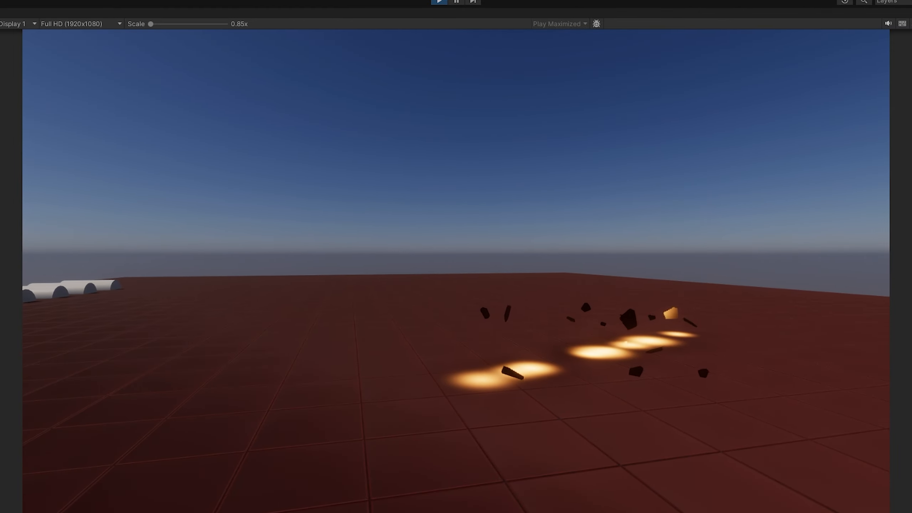
pyautogui.click(451, 253)
pyautogui.click(452, 253)
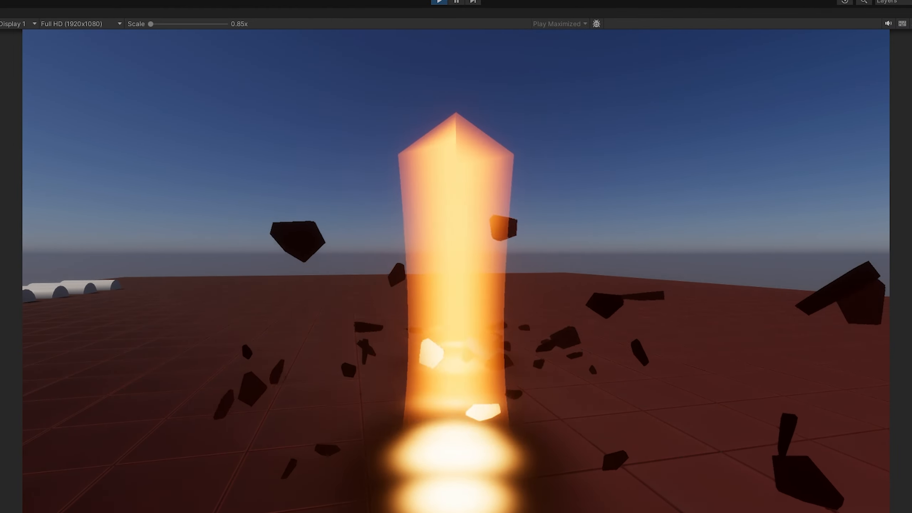
pyautogui.press('a')
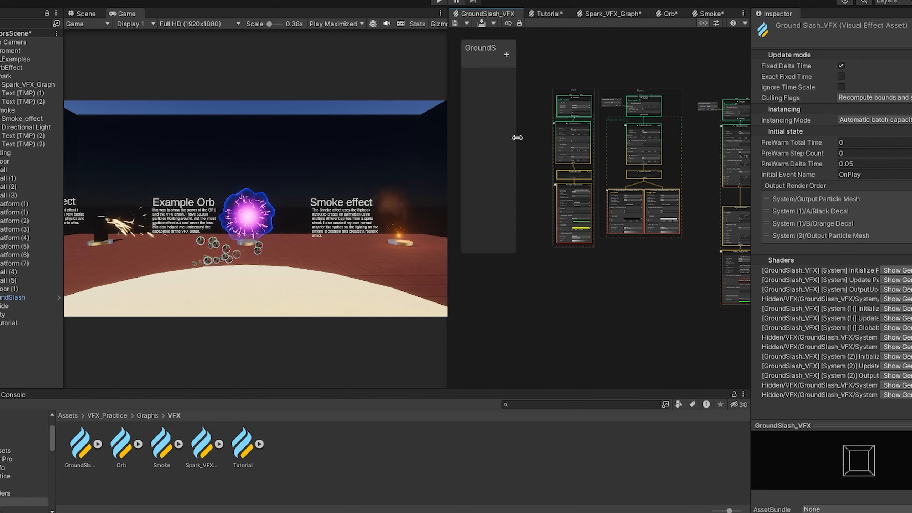
# - Widen the GroundSlash_VFX blackboard slightly and enlarge the graph area next to the game view
pyautogui.moveTo(517, 139); pyautogui.dragTo(525, 141)
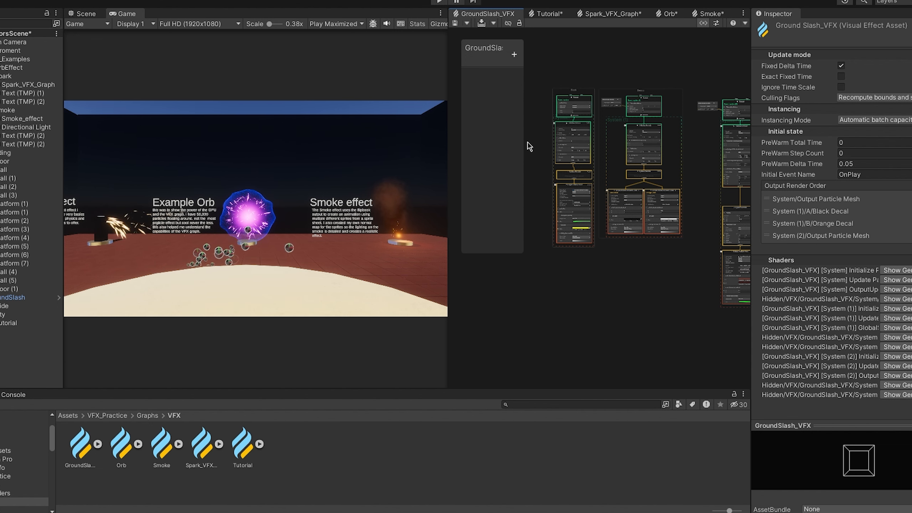
pyautogui.scroll(5, 626, 94)
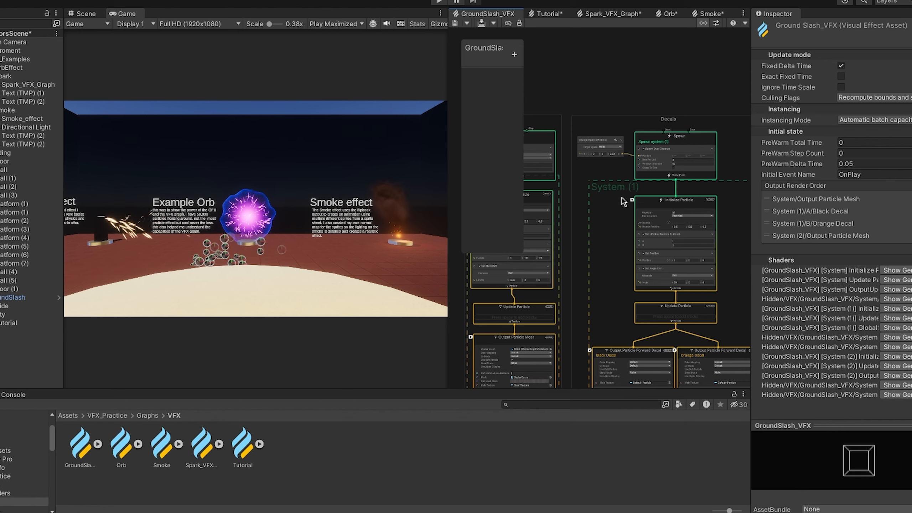
pyautogui.moveTo(438, 136); pyautogui.dragTo(247, 136)
pyautogui.scroll(5, 477, 143)
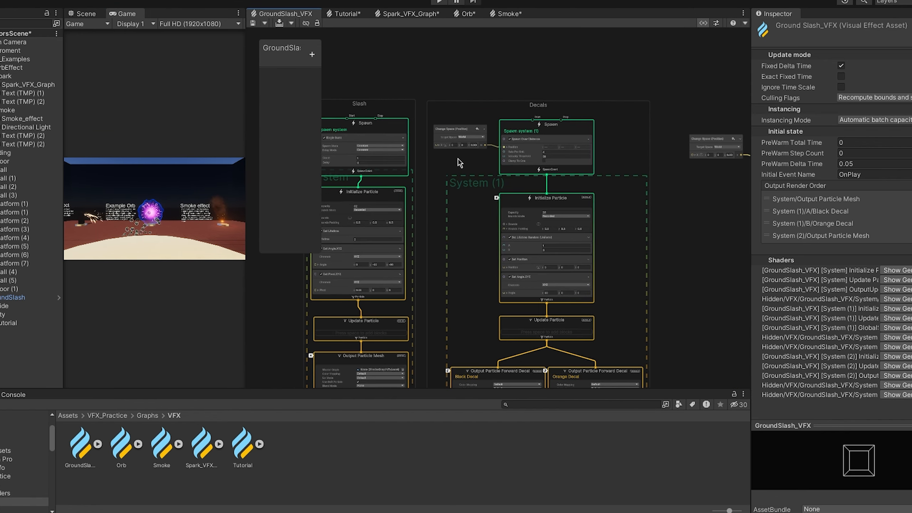
# - Examine the Change Space (Position) node feeding the Spawn Over Distance block in the Decals group
pyautogui.scroll(-3, 472, 175)
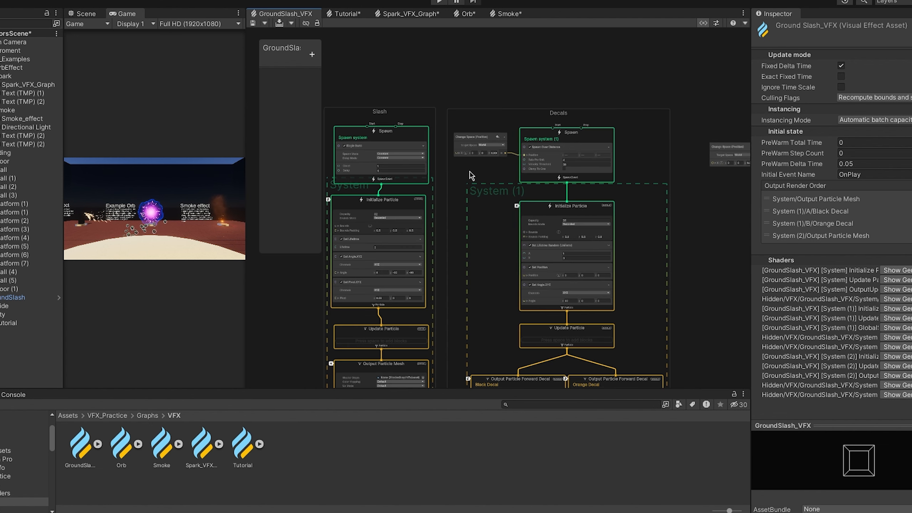
pyautogui.scroll(5, 463, 133)
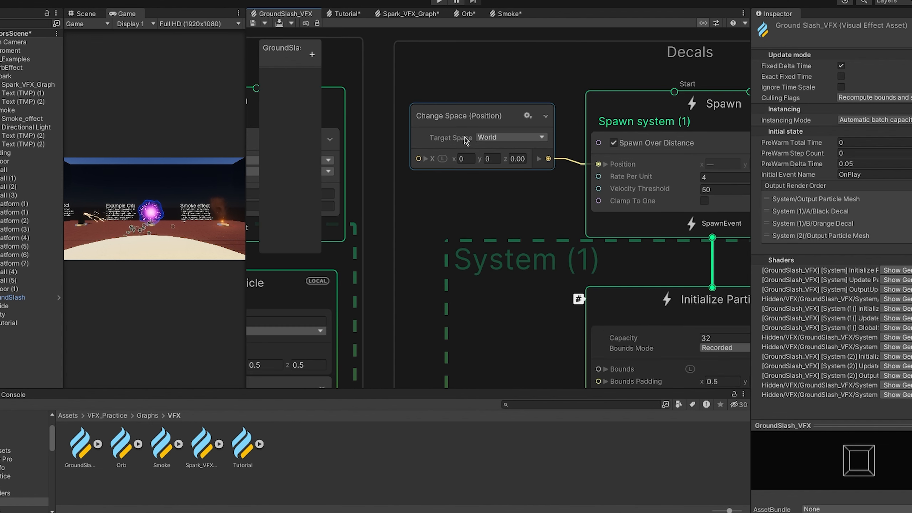
pyautogui.scroll(-2, 459, 126)
pyautogui.click(615, 161)
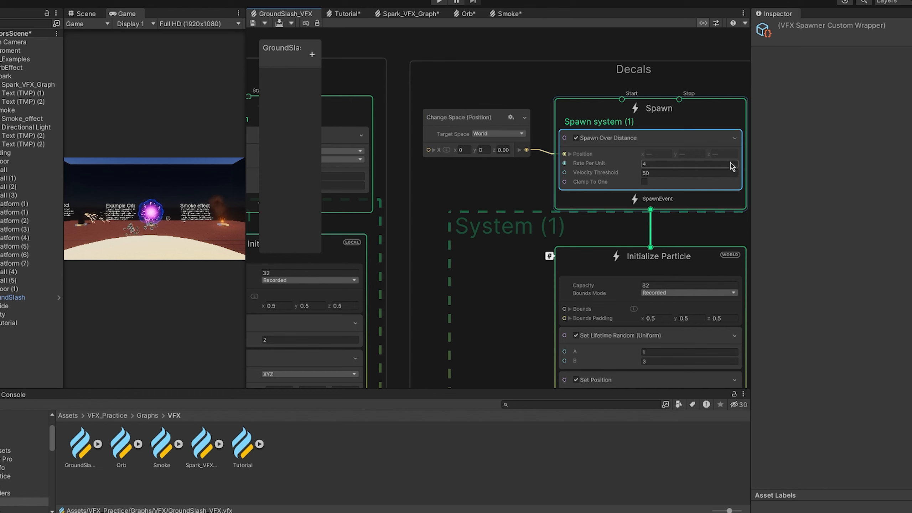
pyautogui.click(471, 112)
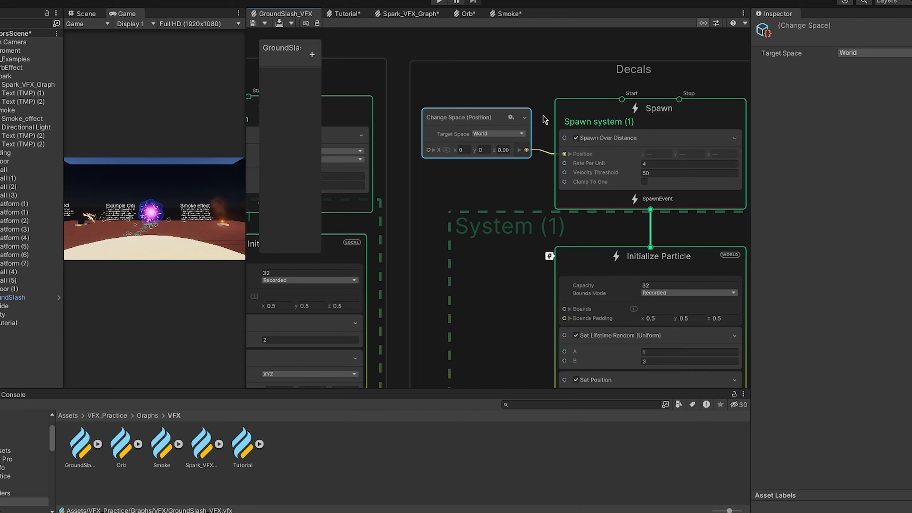
# - Enlarge the preview area, switch it to the scene view and frame the GroundSlash object
pyautogui.moveTo(246, 157); pyautogui.dragTo(430, 157)
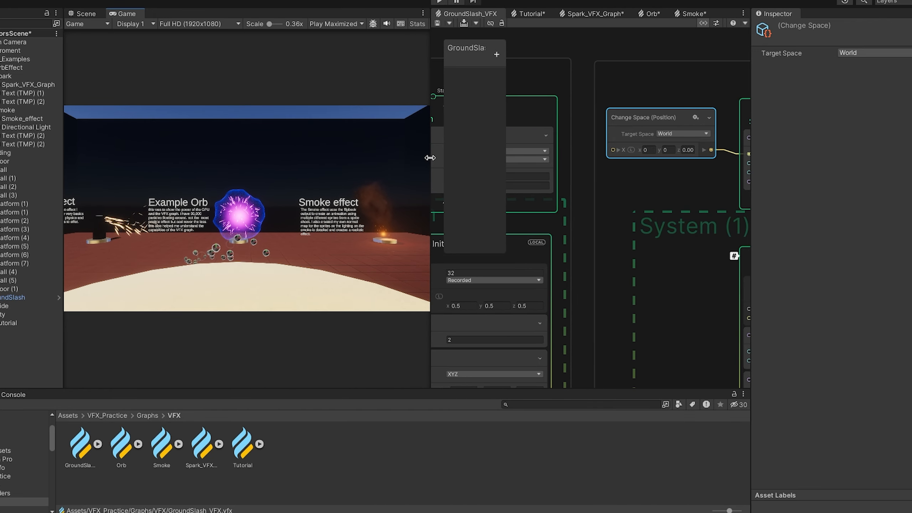
pyautogui.click(120, 16)
pyautogui.click(84, 14)
pyautogui.click(15, 298)
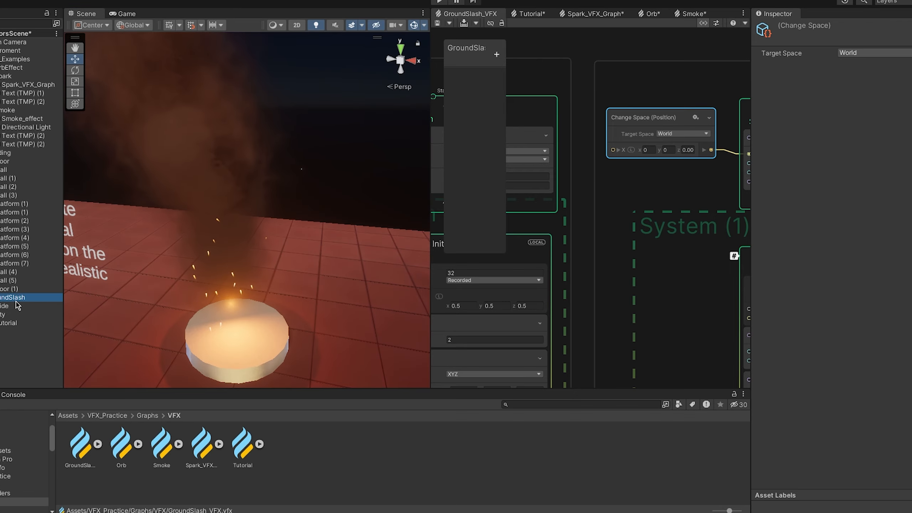
pyautogui.moveTo(211, 248); pyautogui.dragTo(136, 269, button='right')
pyautogui.doubleClick(22, 299)
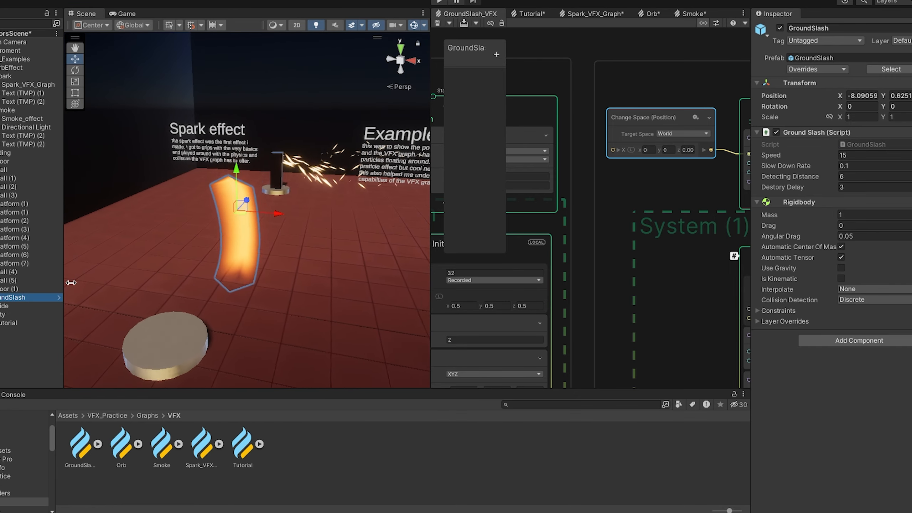
# - Move the GroundSlash object back and forth along the X axis to spawn its decals and debris over distance
pyautogui.moveTo(256, 223); pyautogui.dragTo(312, 227)
pyautogui.scroll(-2, 296, 245)
pyautogui.moveTo(295, 246); pyautogui.dragTo(261, 244, button='middle')
pyautogui.moveTo(286, 214); pyautogui.dragTo(371, 236)
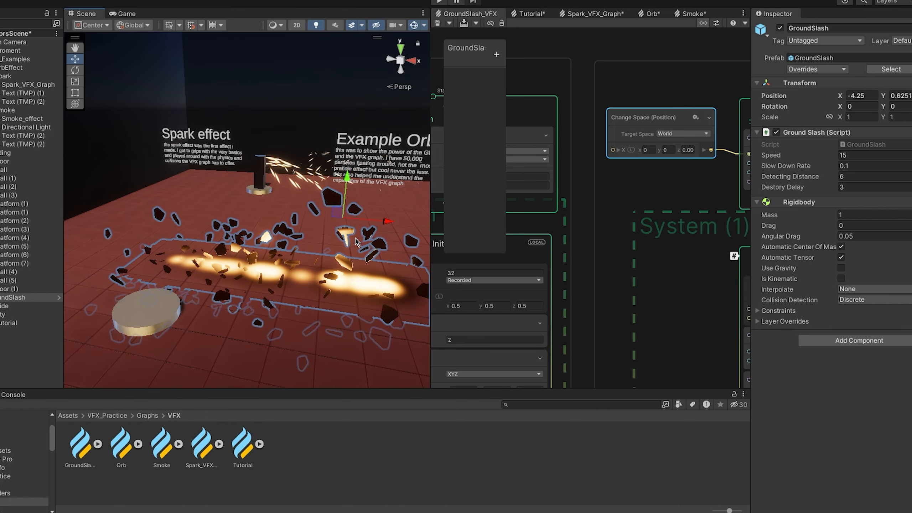
# - Examine how the Decals group's Update Particle context branches into the Black Decal and Orange Decal outputs
pyautogui.scroll(-2, 348, 239)
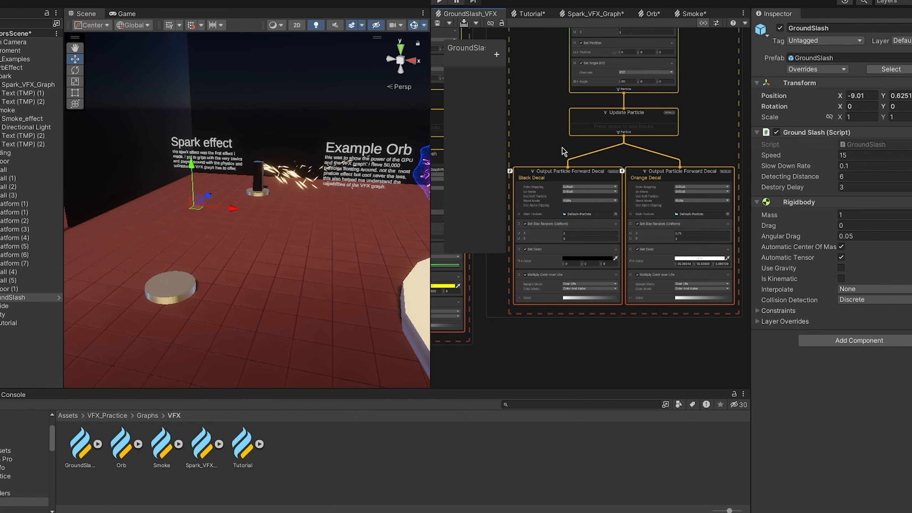
pyautogui.scroll(2, 562, 174)
pyautogui.scroll(-3, 607, 163)
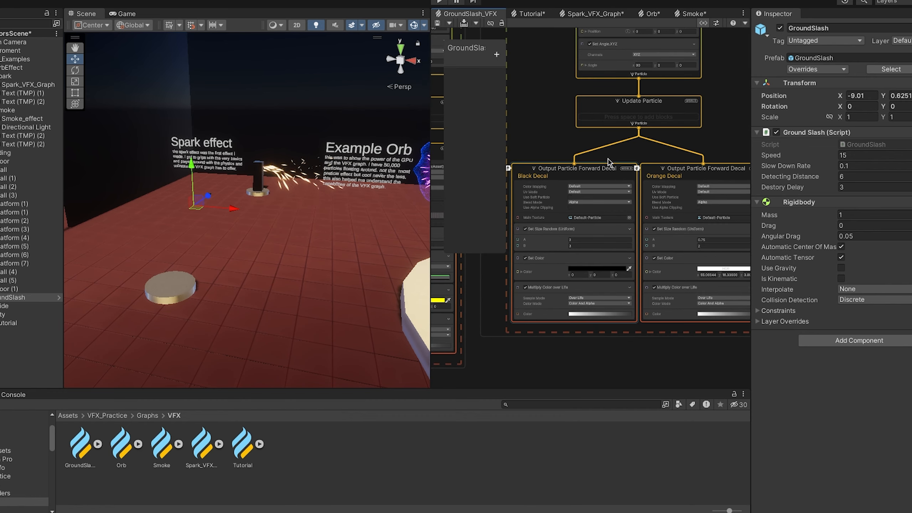
pyautogui.scroll(2, 610, 165)
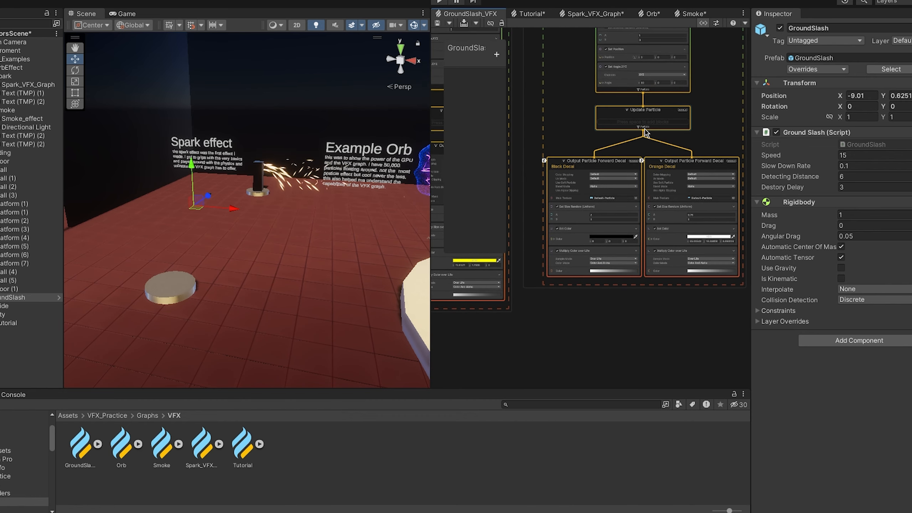
pyautogui.click(645, 132)
pyautogui.moveTo(644, 133); pyautogui.dragTo(715, 140)
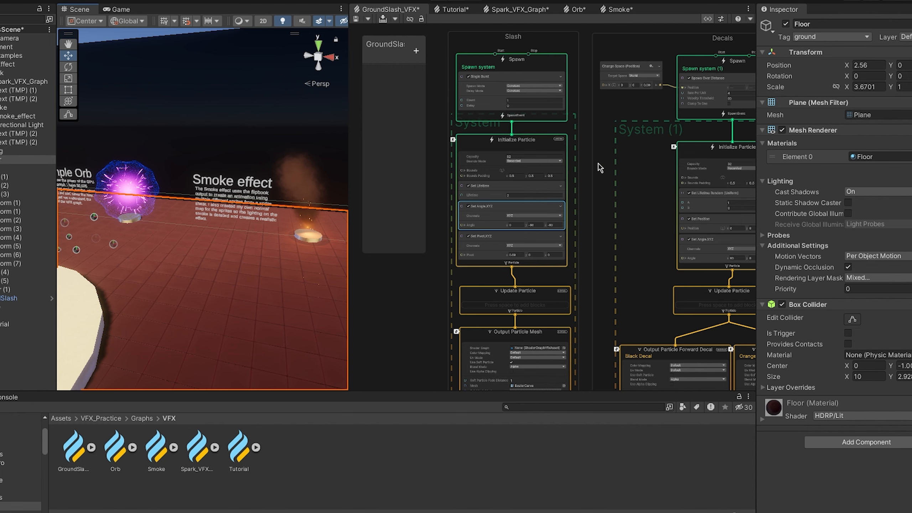
# - Examine the Slash group's Single Burst spawn and the lifetime, angle and pivot blocks in Initialize Particle
pyautogui.moveTo(598, 162); pyautogui.dragTo(686, 194, button='middle')
pyautogui.scroll(2, 632, 159)
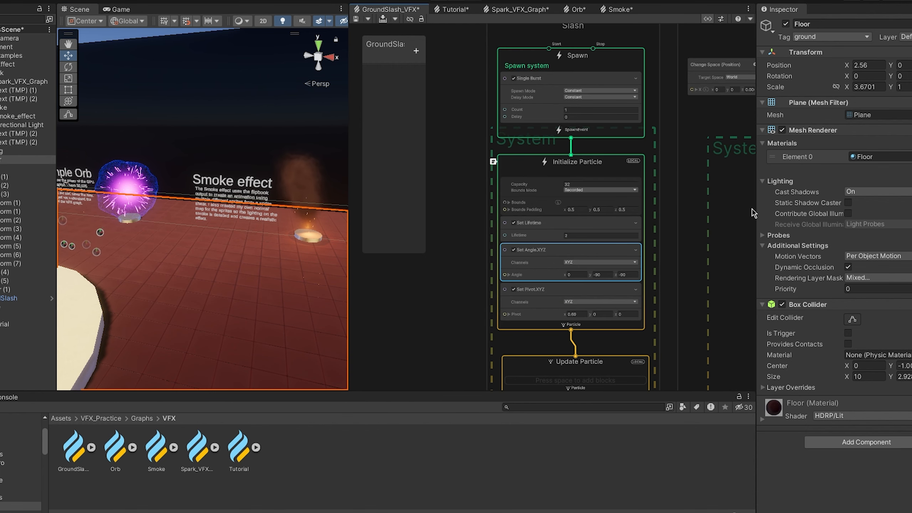
pyautogui.scroll(-1, 494, 132)
pyautogui.scroll(1, 510, 136)
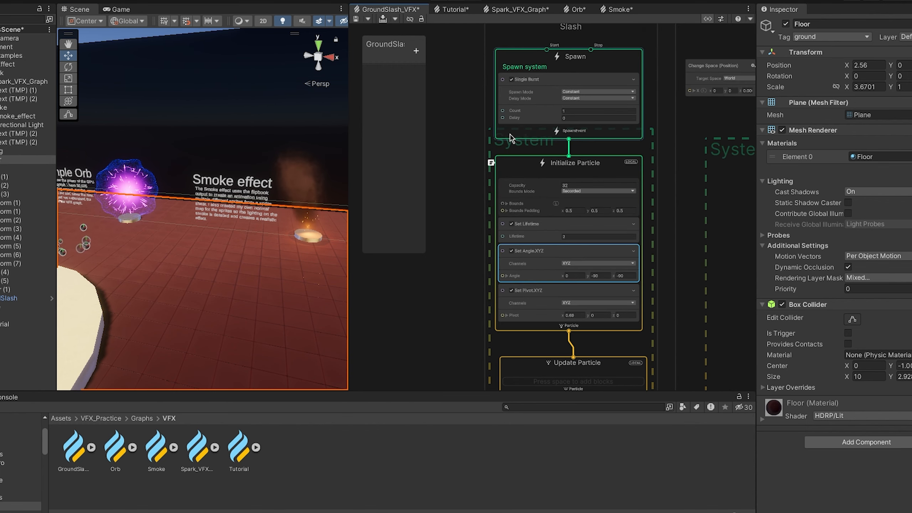
pyautogui.moveTo(486, 140); pyautogui.dragTo(489, 156, button='middle')
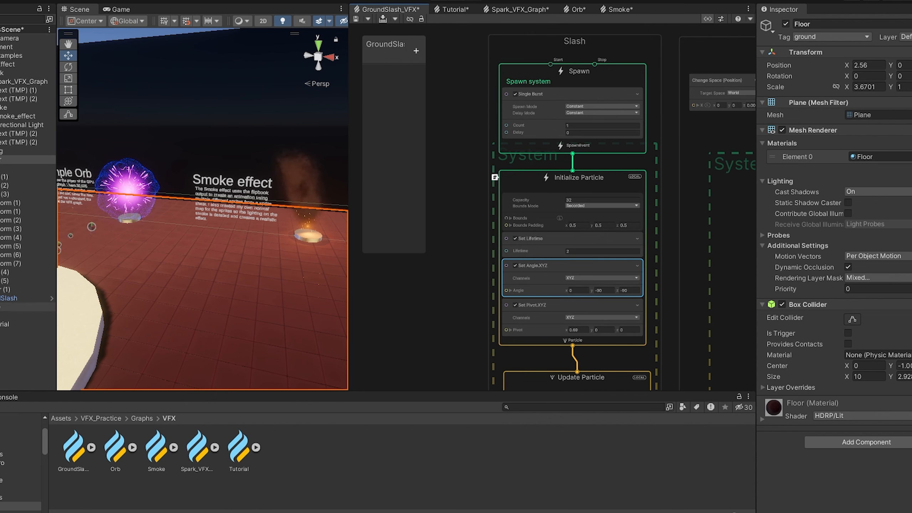
# - Select the GroundSlash_VFX child object under GroundSlash and replay its effect in the scene view to observe the slash
pyautogui.click(21, 298)
pyautogui.press('Right')
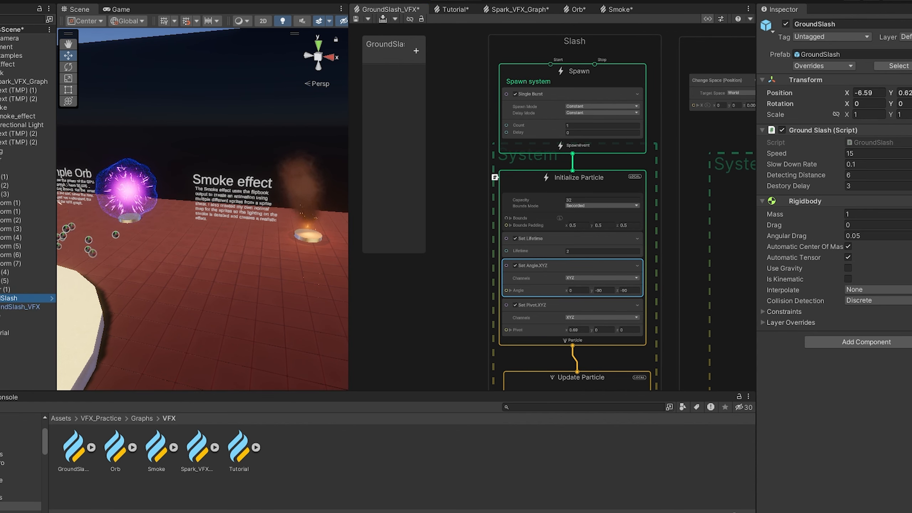
pyautogui.press('Down')
pyautogui.moveTo(107, 284); pyautogui.dragTo(329, 311, button='middle')
pyautogui.click(66, 72)
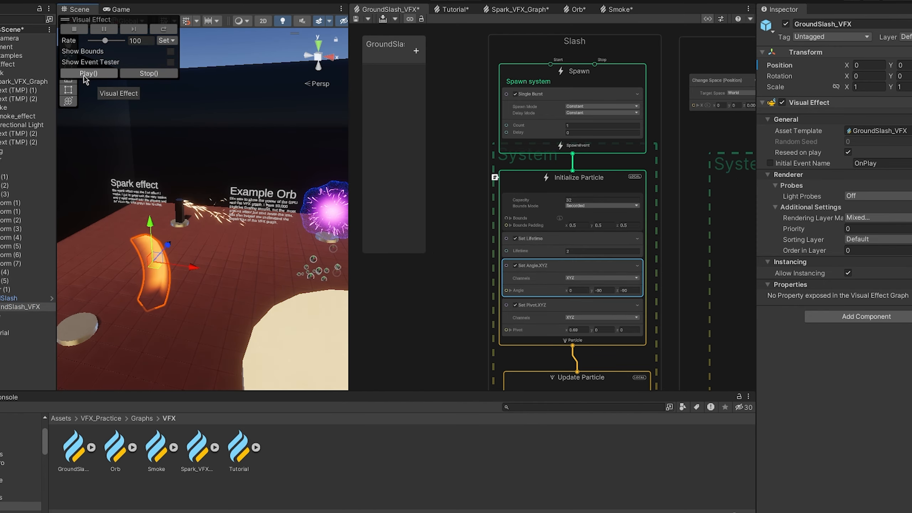
pyautogui.keyDown('alt'); pyautogui.moveTo(158, 257); pyautogui.dragTo(194, 257); pyautogui.keyUp('alt')
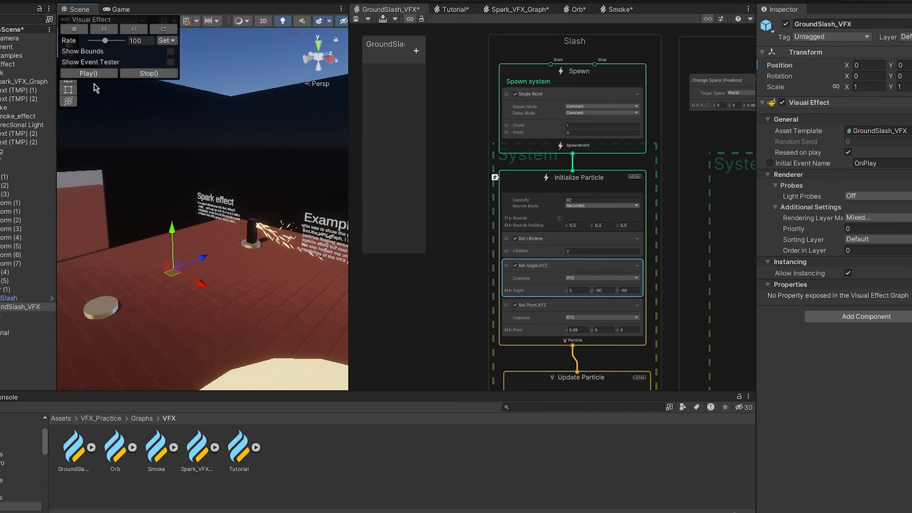
pyautogui.click(90, 73)
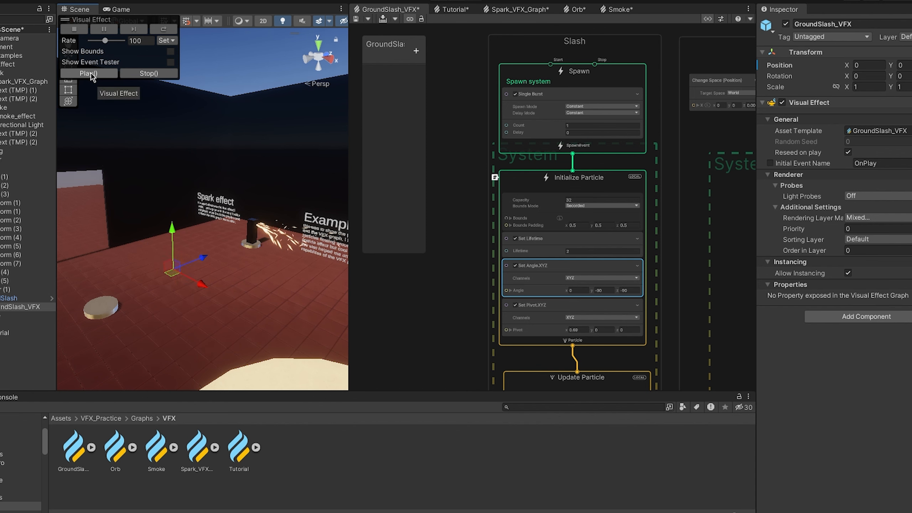
# - Examine the Slash group's Output Particle Mesh context and inspect the BezierCurve mesh asset assigned to it
pyautogui.scroll(-1, 511, 198)
pyautogui.moveTo(462, 269); pyautogui.dragTo(458, 90, button='middle')
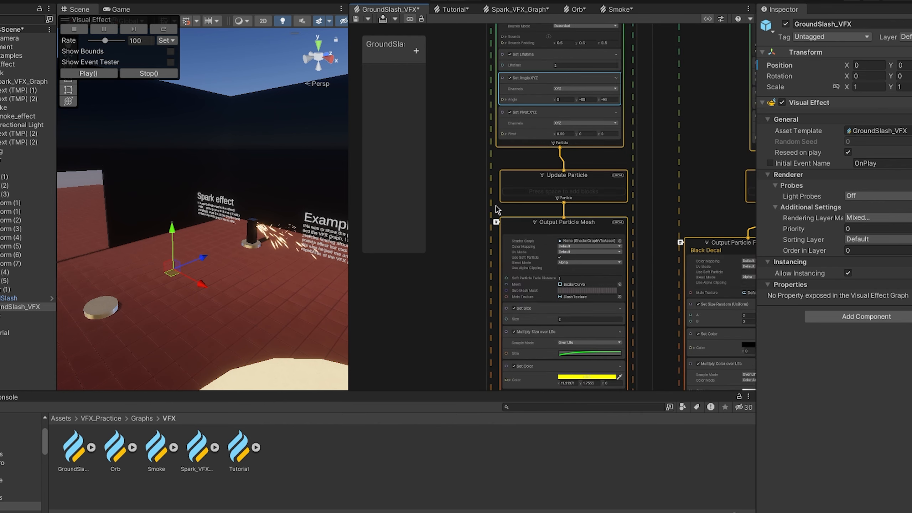
pyautogui.moveTo(503, 250); pyautogui.dragTo(517, 142, button='middle')
pyautogui.scroll(2, 582, 169)
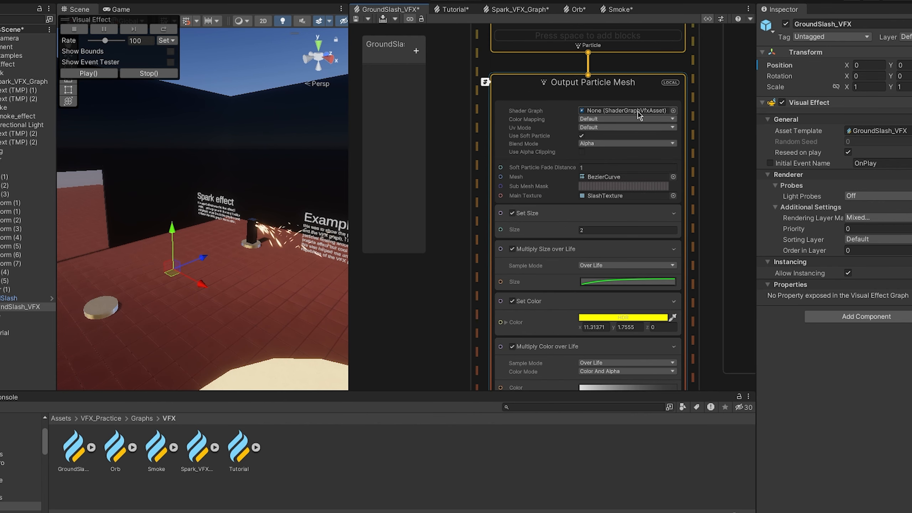
pyautogui.scroll(-1, 580, 326)
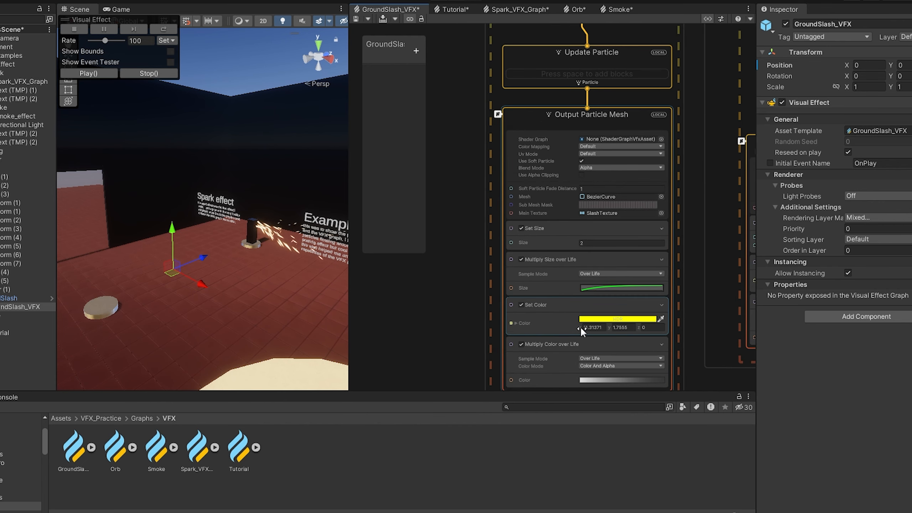
pyautogui.click(606, 197)
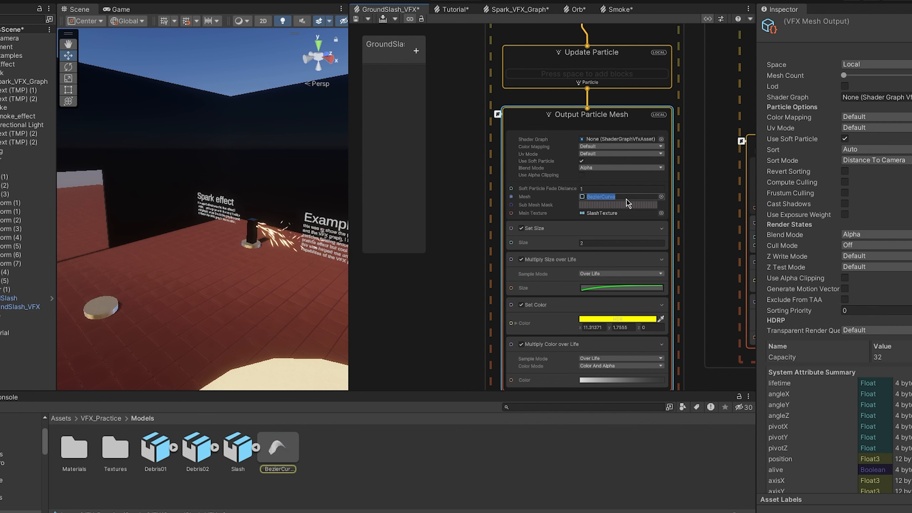
pyautogui.click(286, 448)
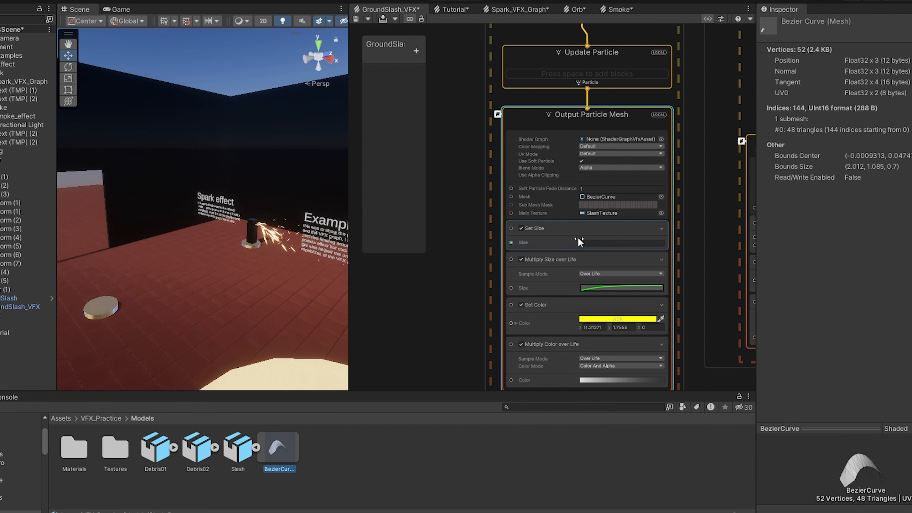
# - Locate the SlashTexture asset used as the mesh output's main texture and inspect its import settings
pyautogui.click(611, 214)
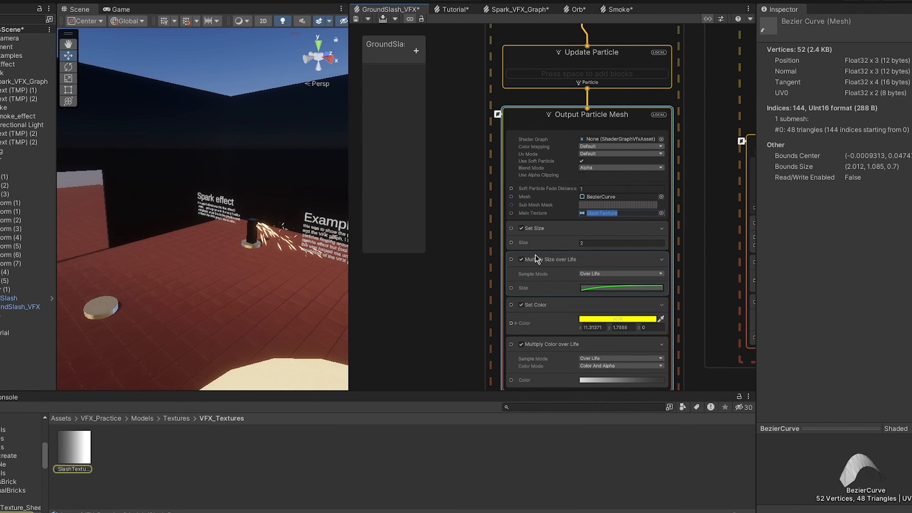
pyautogui.click(86, 458)
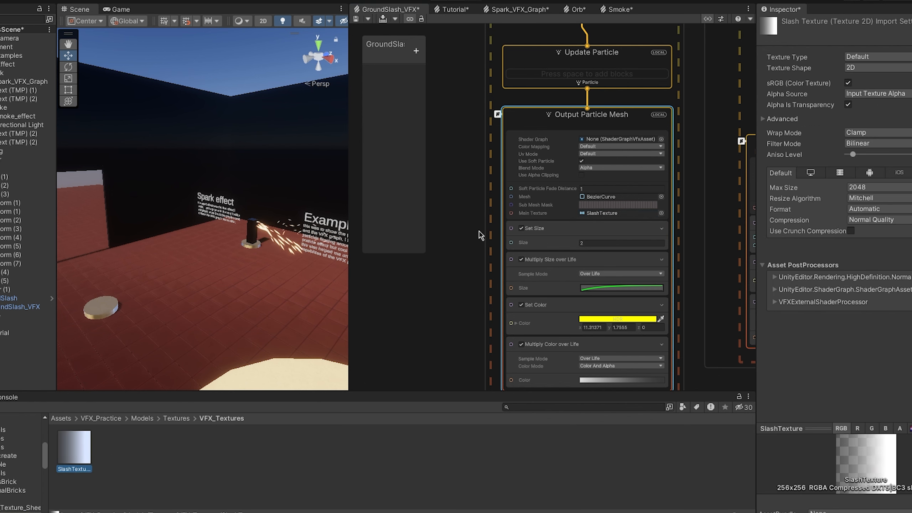